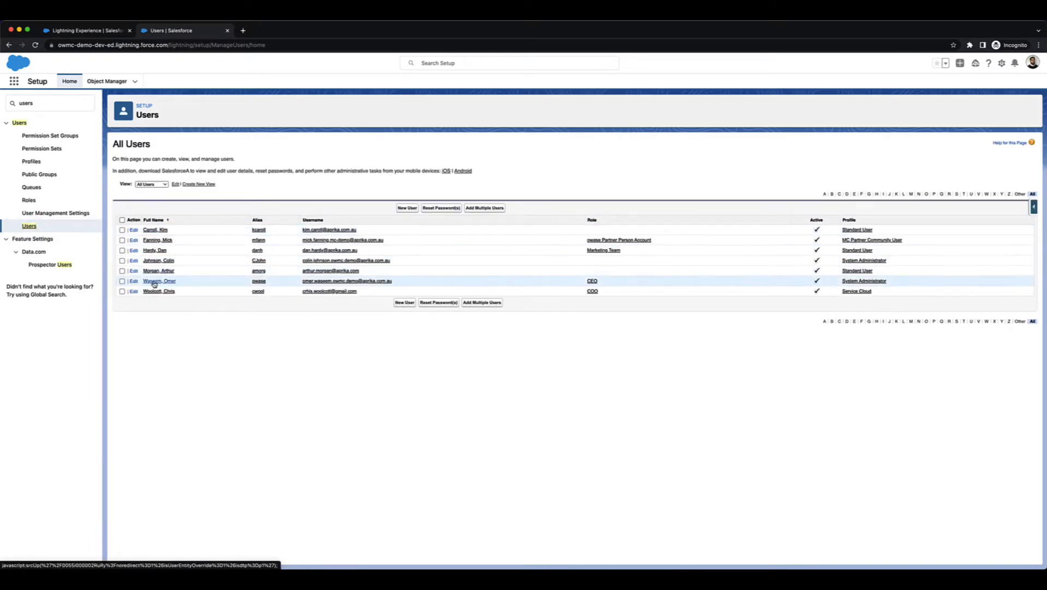
# Open the CEO user's detail record from the All Users list.
pyautogui.click(153, 282)
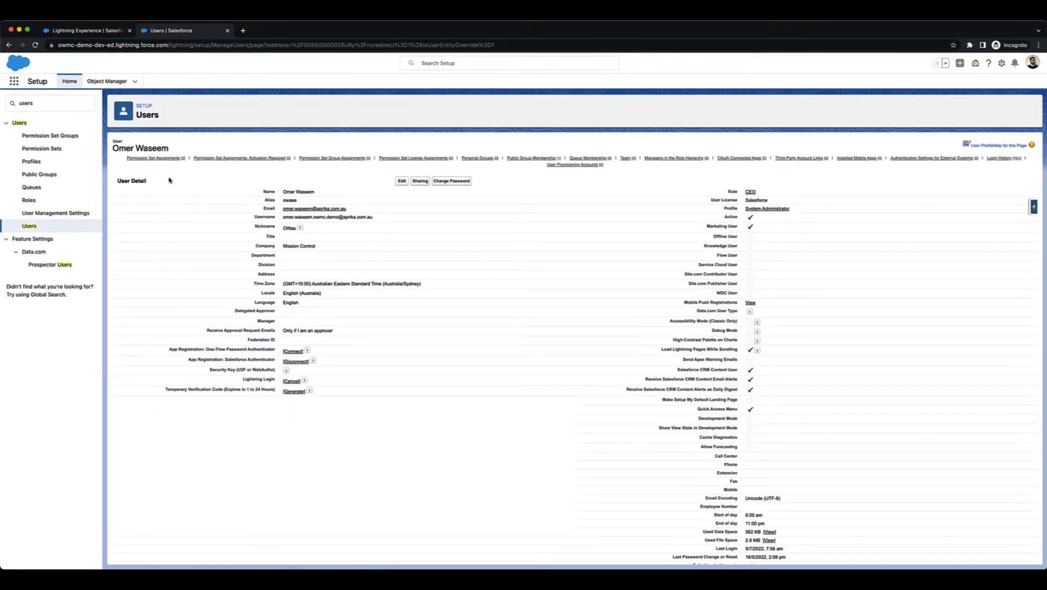
# Search the Object Manager for Opp and open the Opportunity object's Opportunity Layout page layout.
pyautogui.moveTo(151, 164)
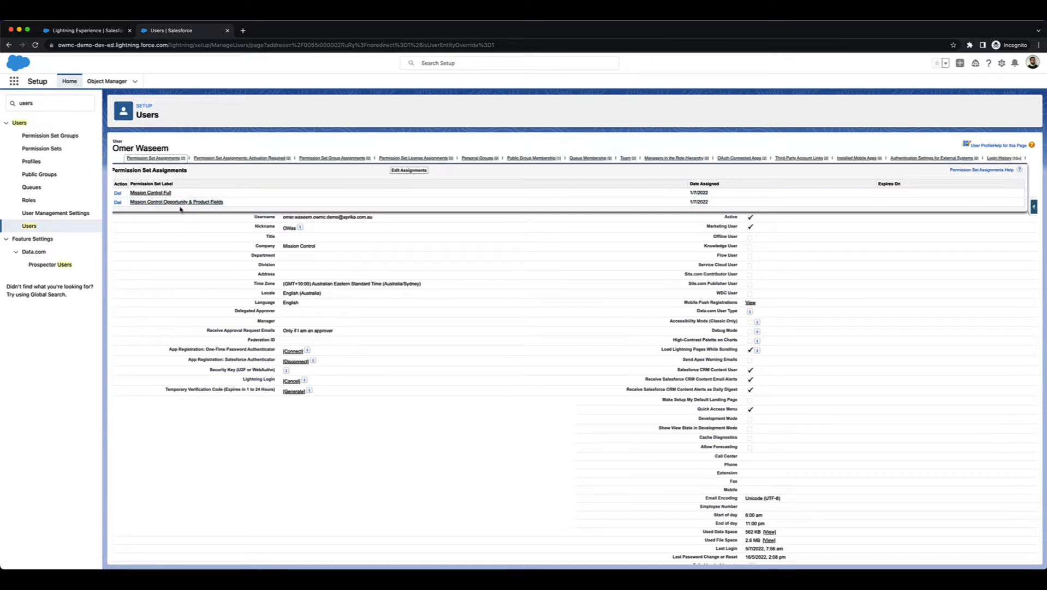
pyautogui.click(108, 82)
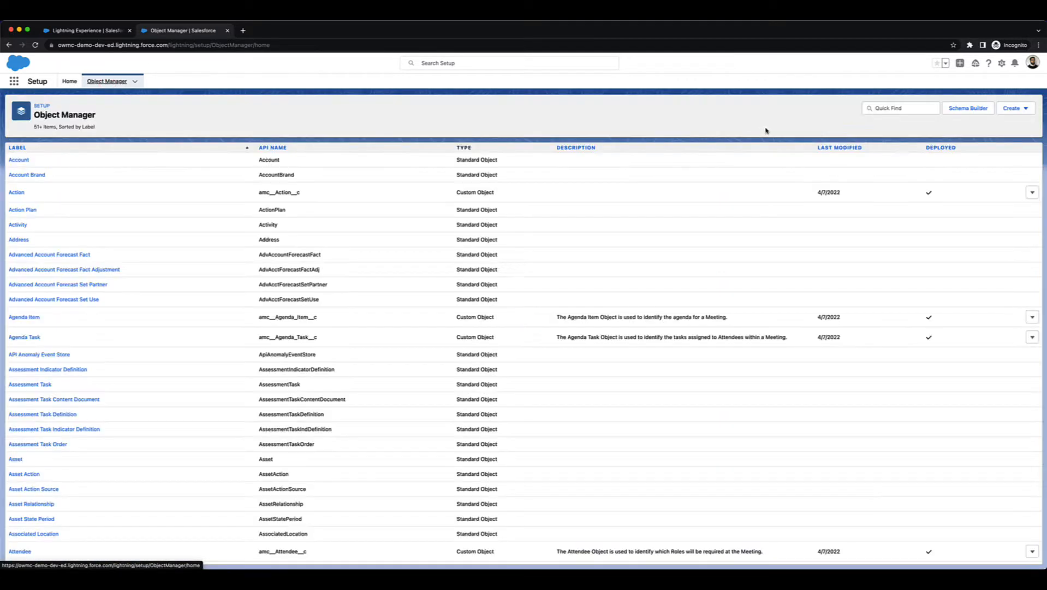
pyautogui.click(898, 108)
pyautogui.write('Opportunity')
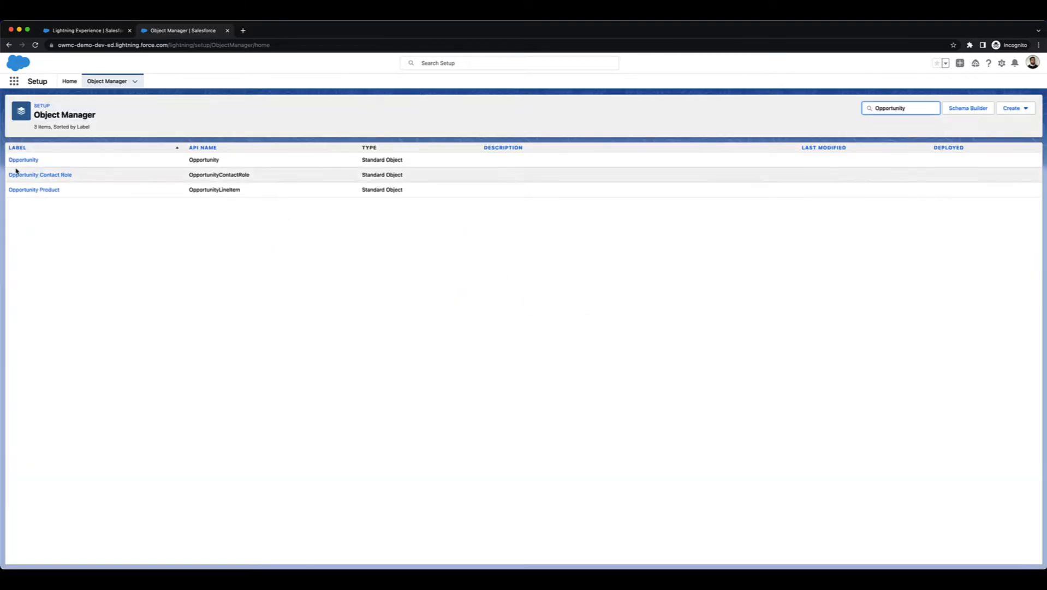
pyautogui.click(17, 162)
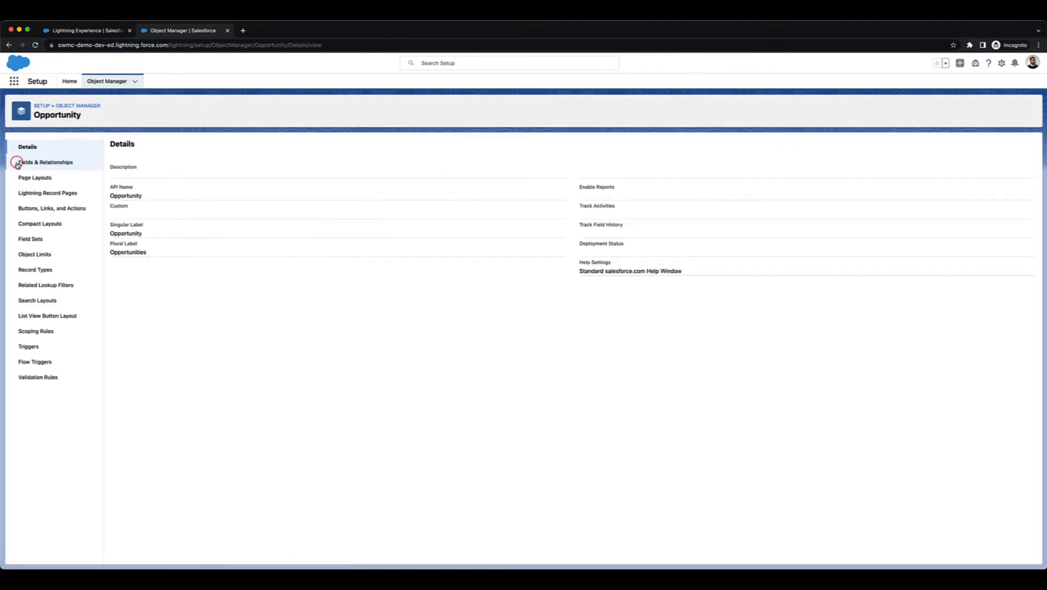
pyautogui.click(45, 178)
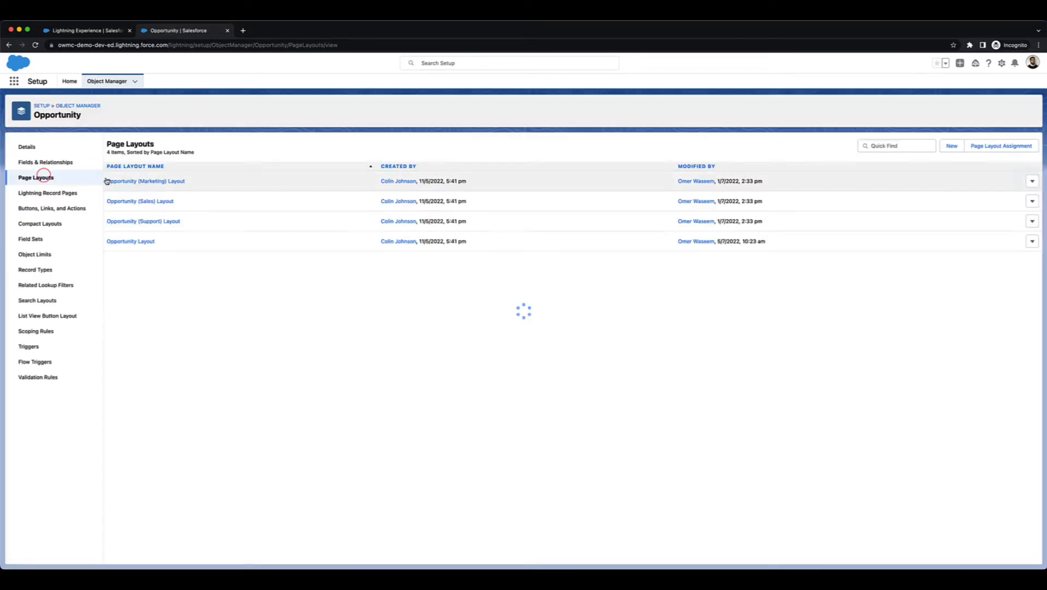
pyautogui.click(131, 239)
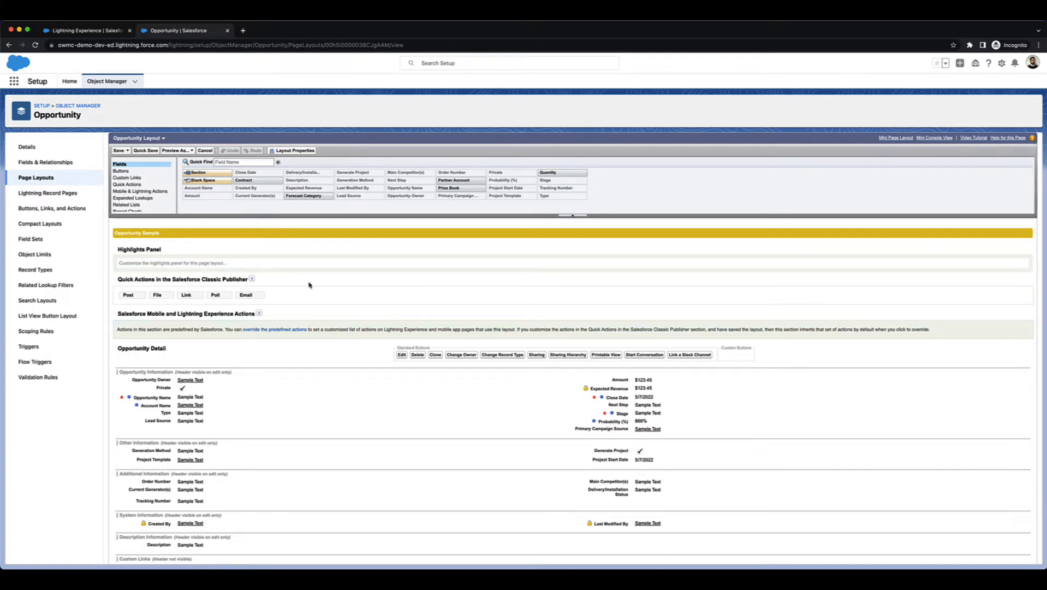
# Move the Generation Method field below Project Template in the layout's Other Information section.
pyautogui.scroll(-5, 174, 316)
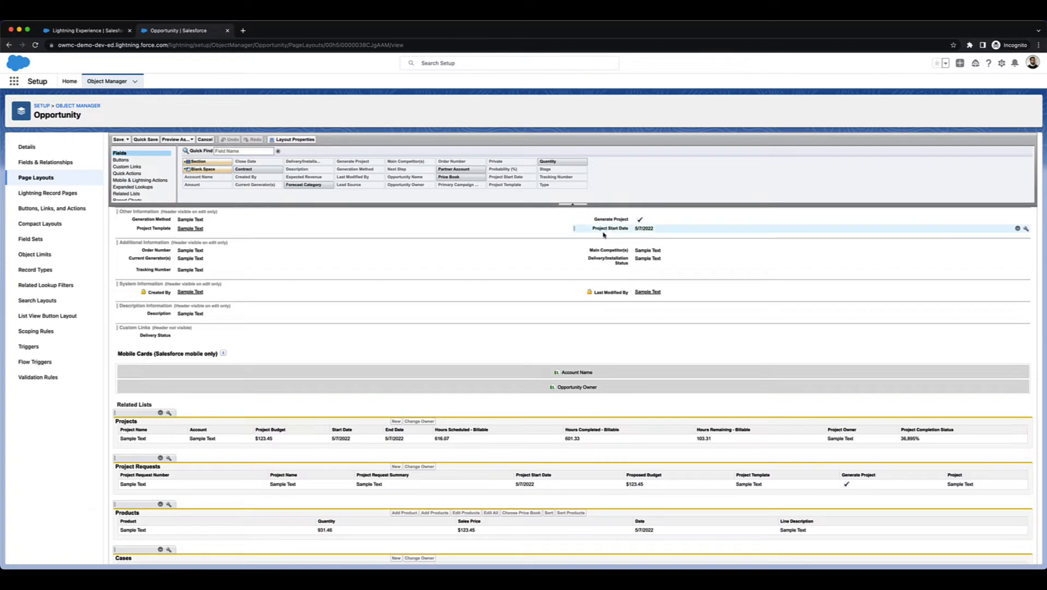
pyautogui.scroll(-2, 352, 233)
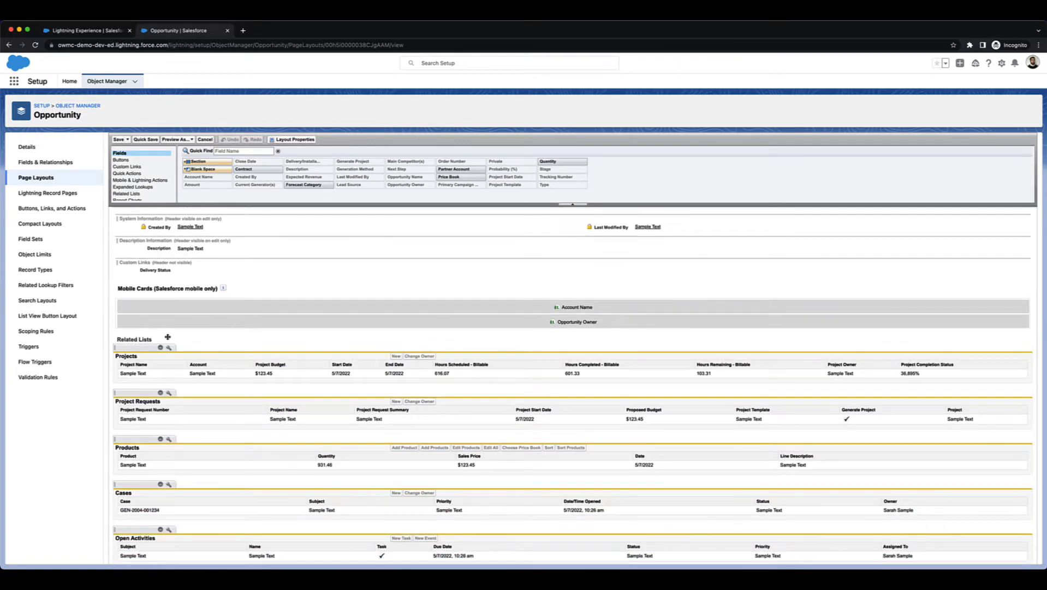
pyautogui.scroll(6, 168, 337)
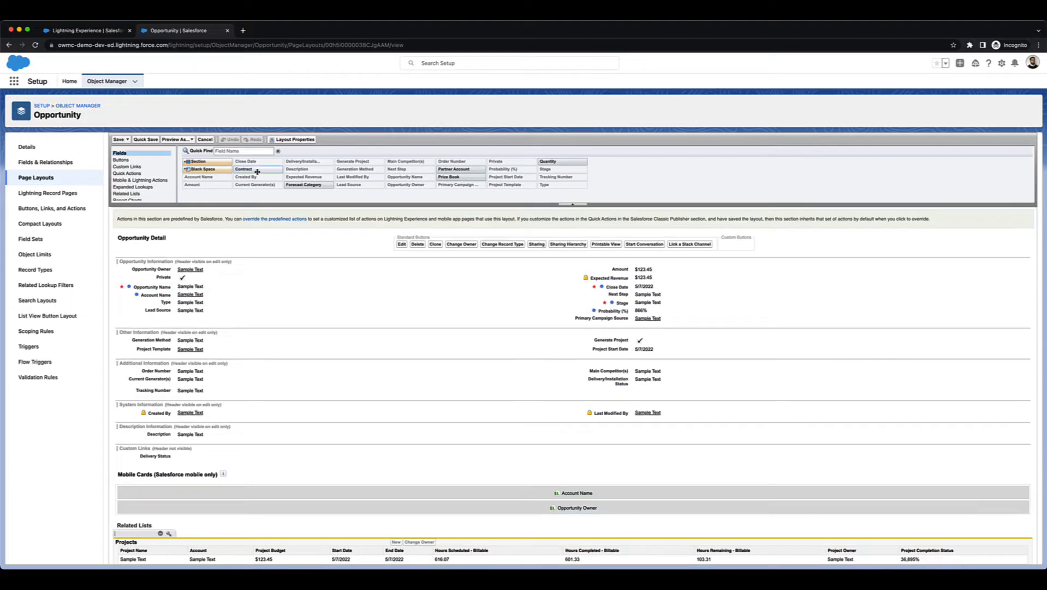
pyautogui.moveTo(255, 170)
pyautogui.mouseDown()
pyautogui.moveTo(247, 280)
pyautogui.moveTo(268, 167)
pyautogui.mouseUp()
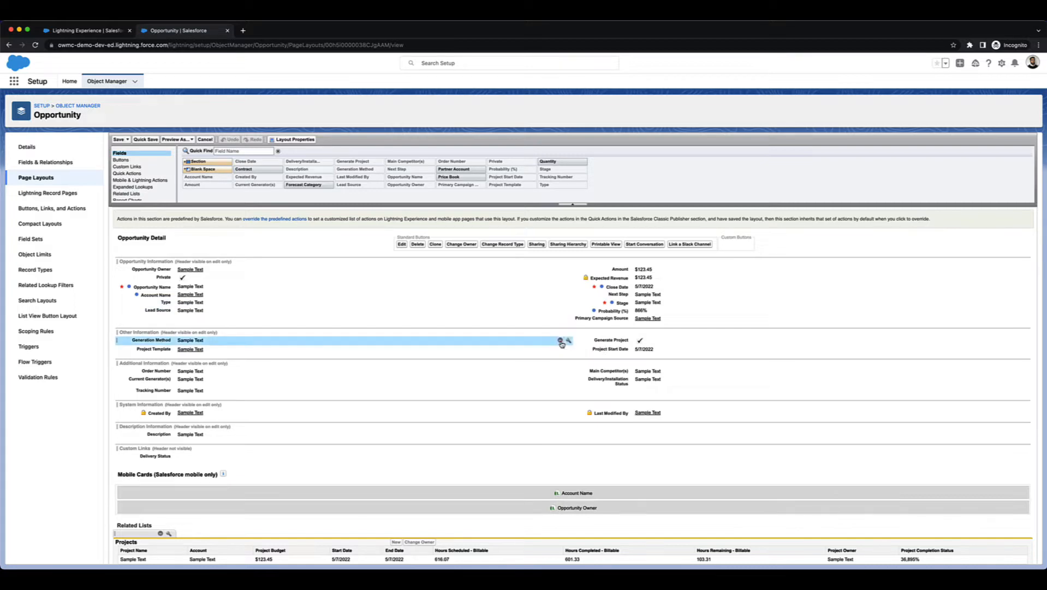
pyautogui.click(561, 340)
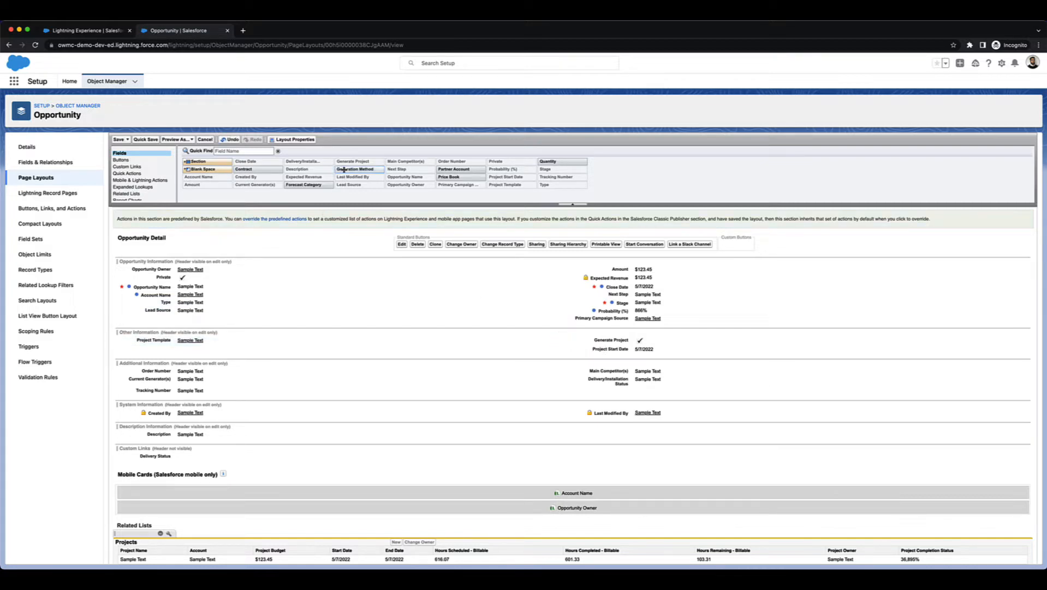
pyautogui.moveTo(343, 170); pyautogui.dragTo(212, 347)
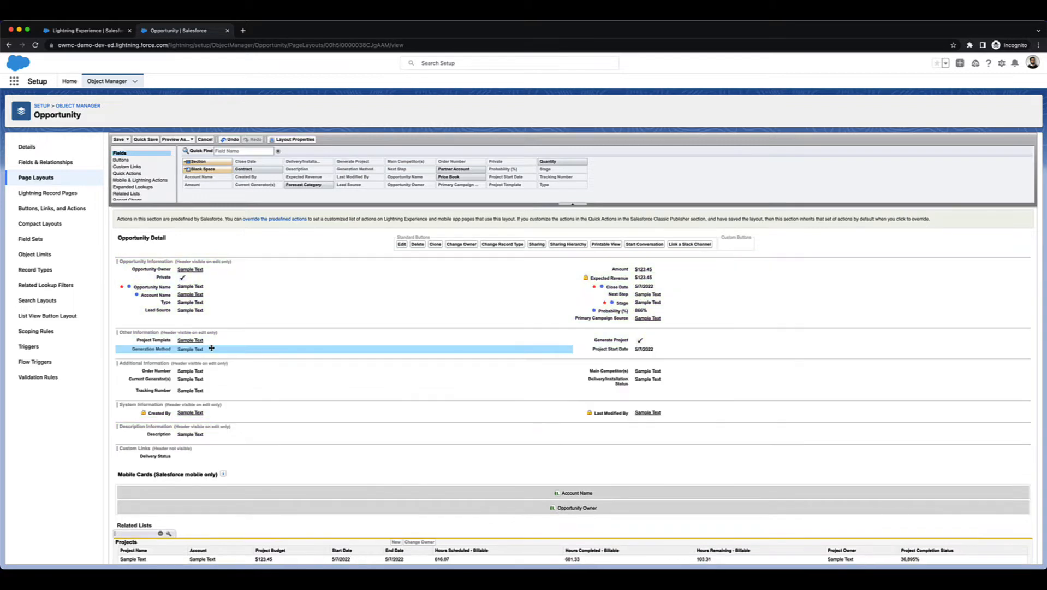
# Search the Object Manager for Product and open and review the Product object's Product Layout.
pyautogui.scroll(2, 83, 125)
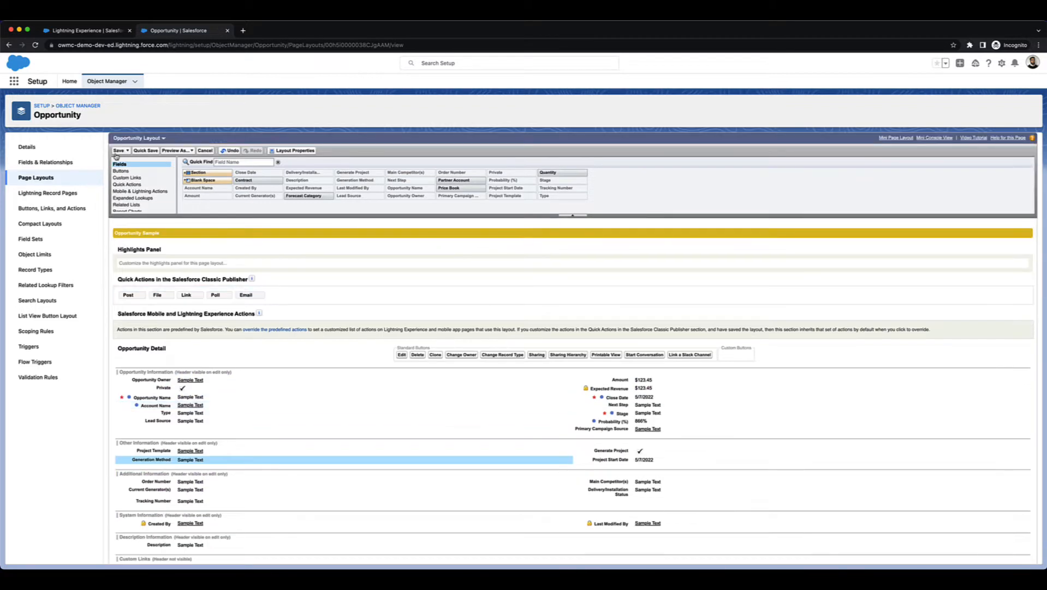
pyautogui.click(109, 81)
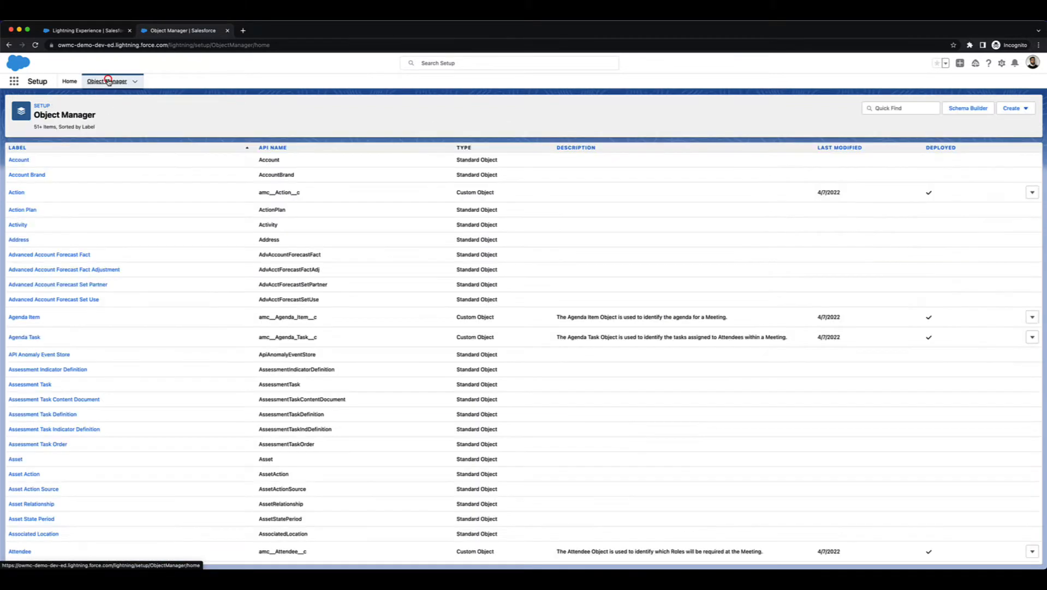
pyautogui.click(900, 107)
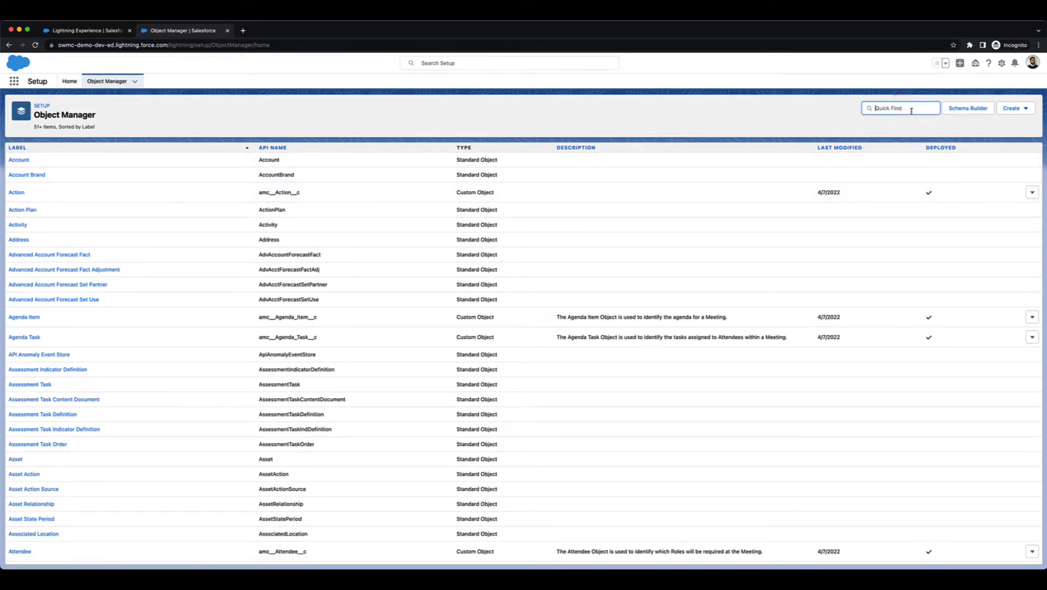
pyautogui.write('Product')
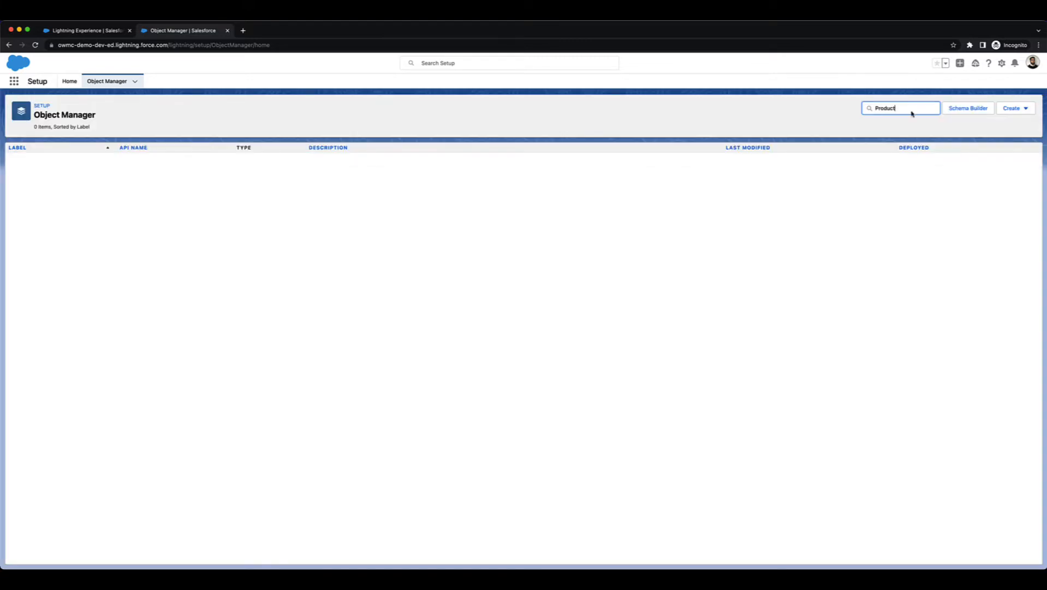
pyautogui.click(26, 190)
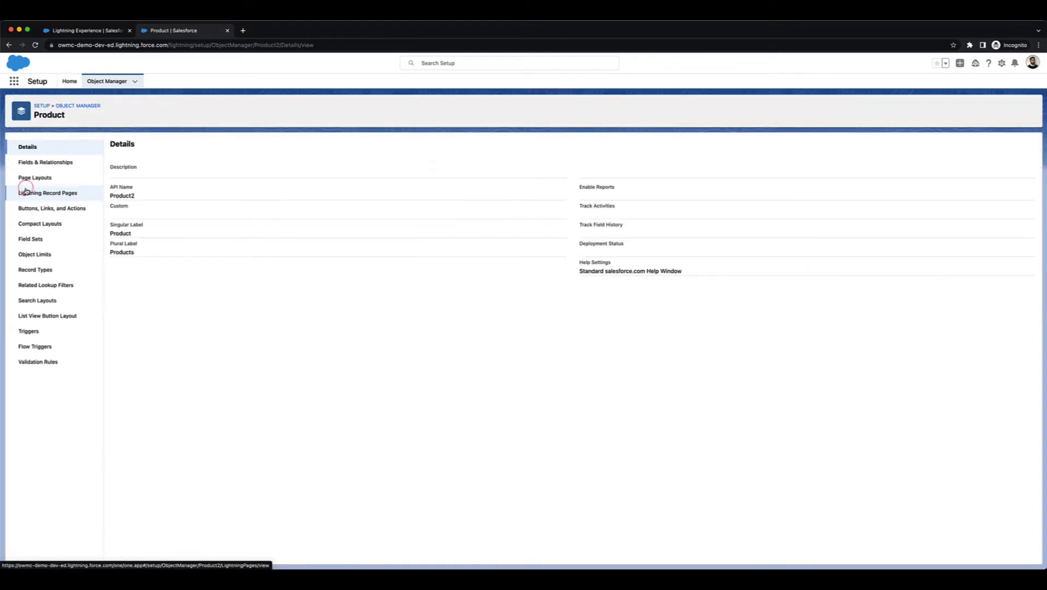
pyautogui.click(37, 178)
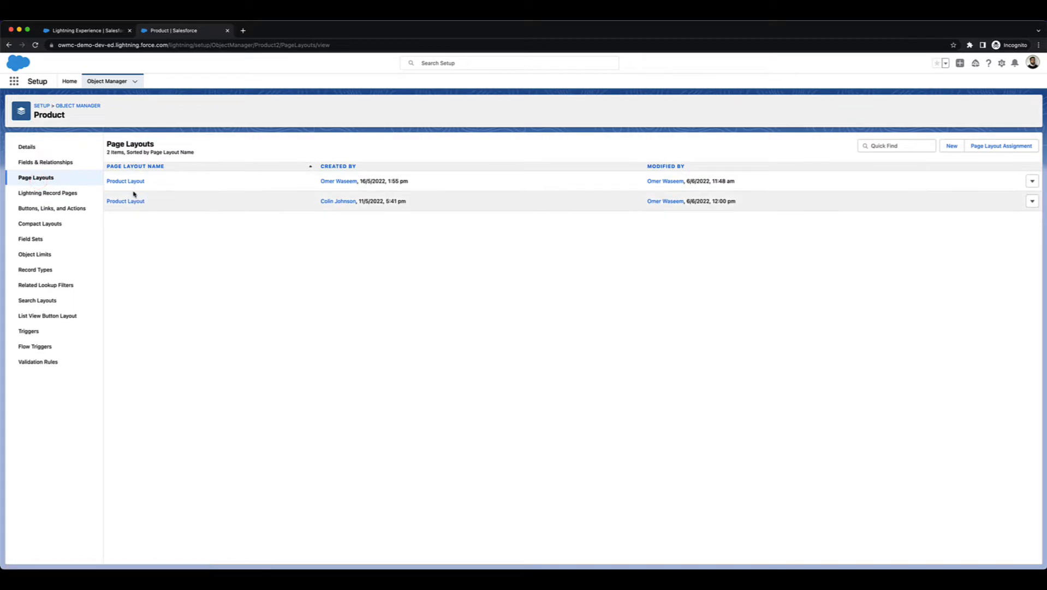
pyautogui.click(129, 181)
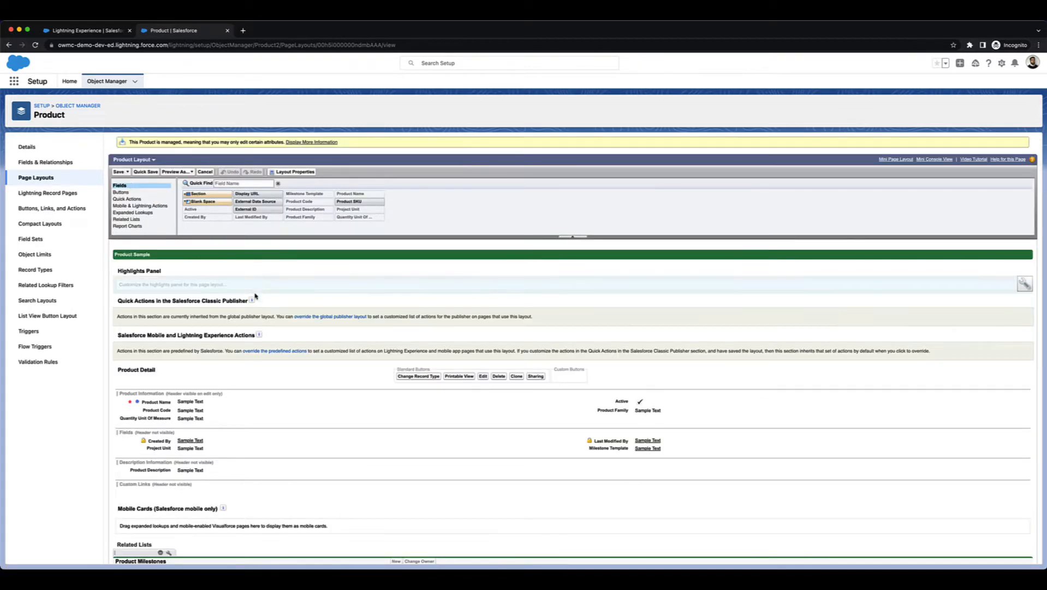
pyautogui.scroll(-3, 260, 263)
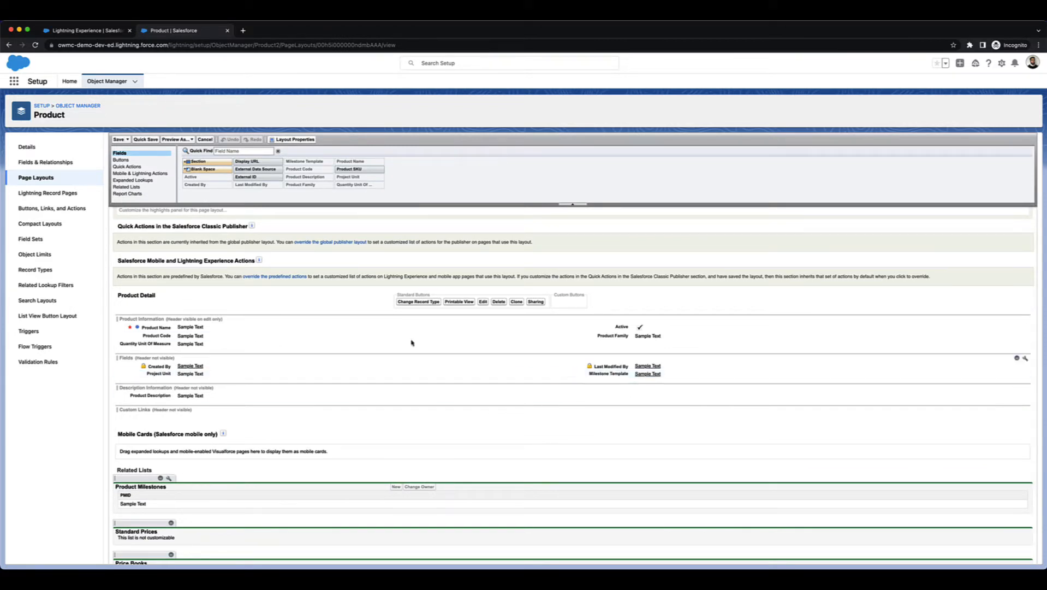
pyautogui.scroll(-1, 241, 323)
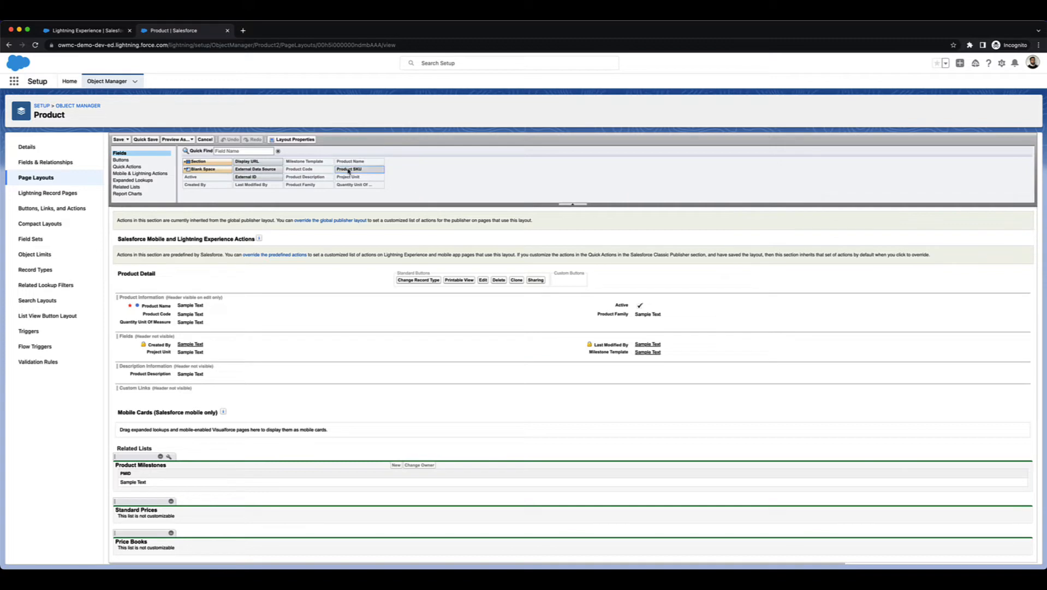
# Switch to the Mission Control app tab and open the Rip Curl: Website Development opportunity's details.
pyautogui.click(1002, 62)
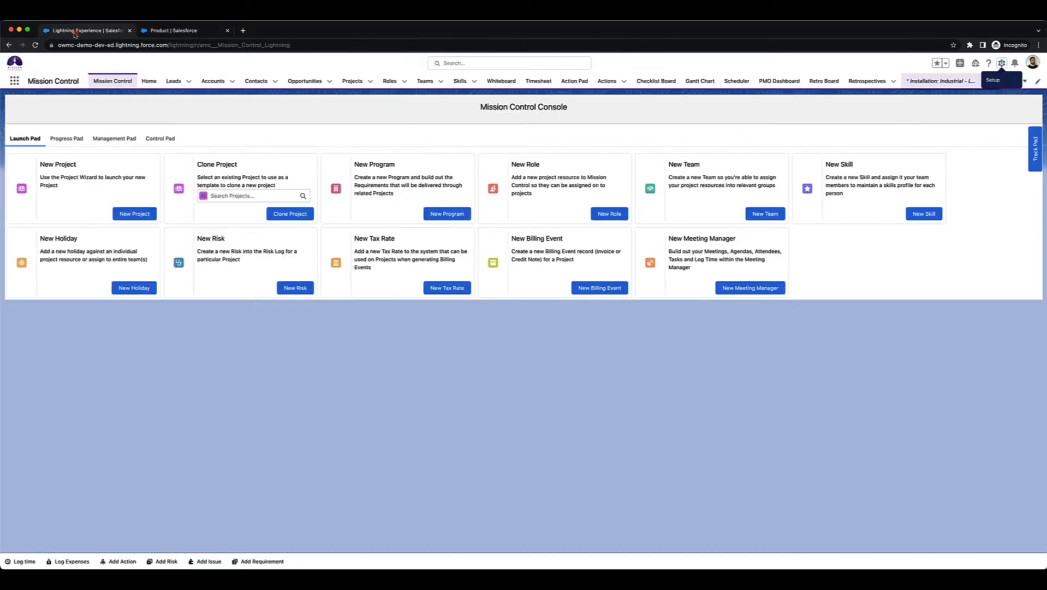
pyautogui.click(76, 31)
pyautogui.click(36, 45)
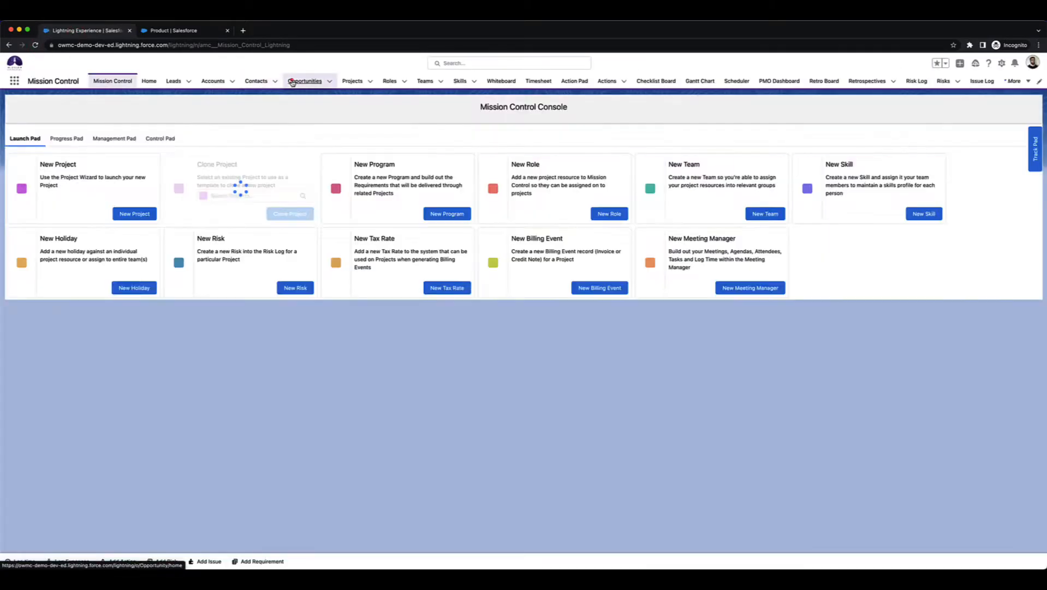
pyautogui.click(292, 80)
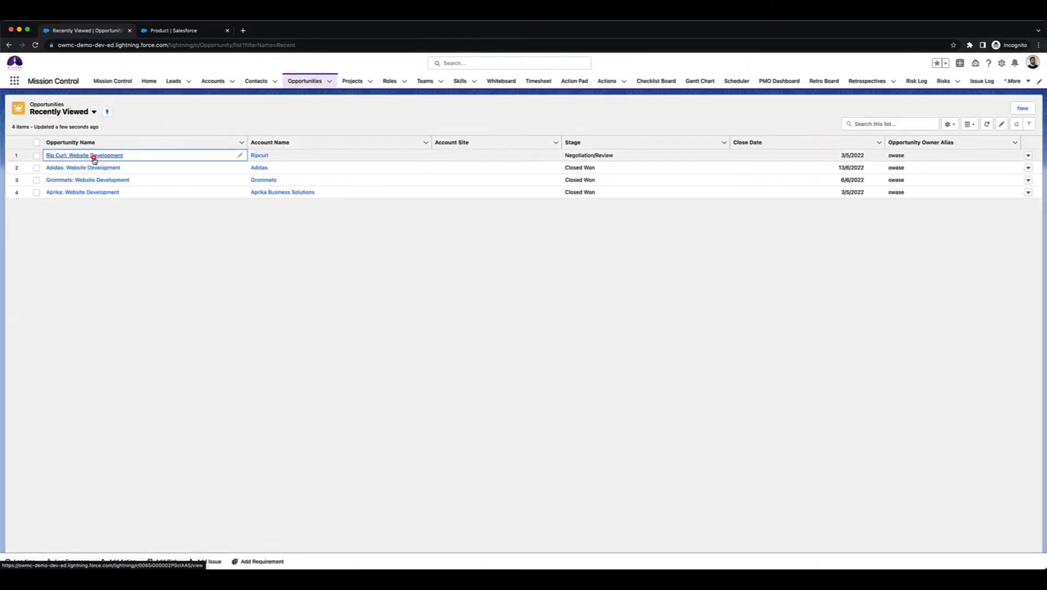
pyautogui.click(94, 157)
pyautogui.click(69, 199)
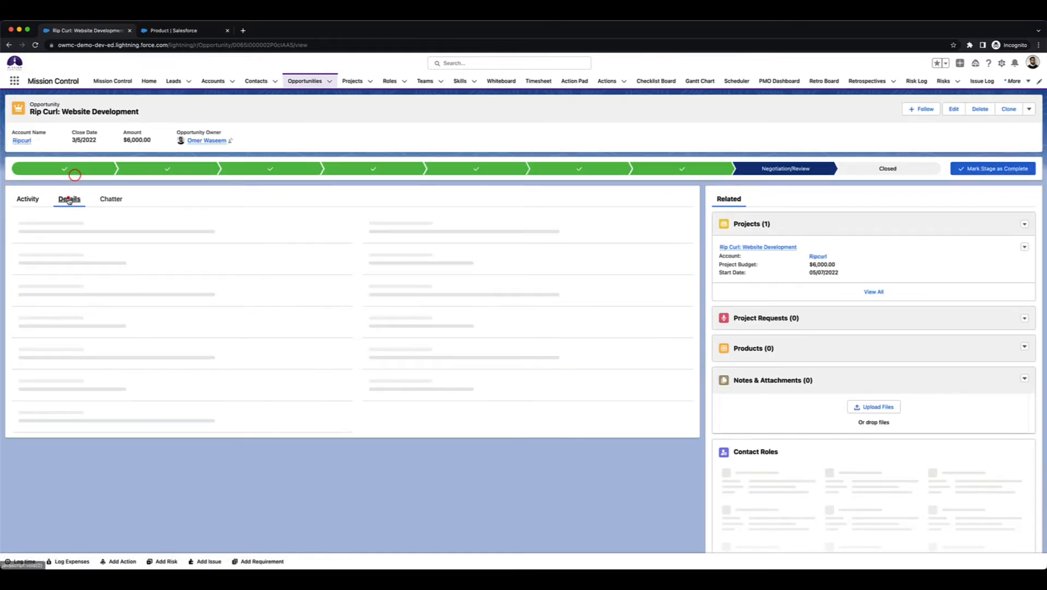
pyautogui.scroll(-2, 63, 346)
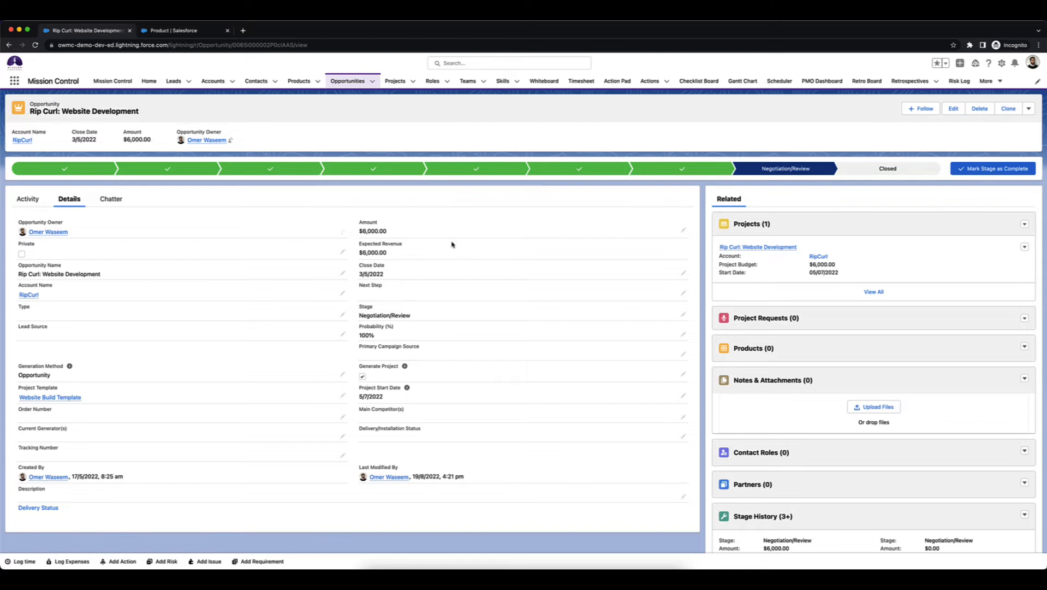
# Open the Products list in a new tab and open the Adidas: Website Development opportunity.
pyautogui.keyDown('super'); pyautogui.click(301, 81); pyautogui.keyUp('super')
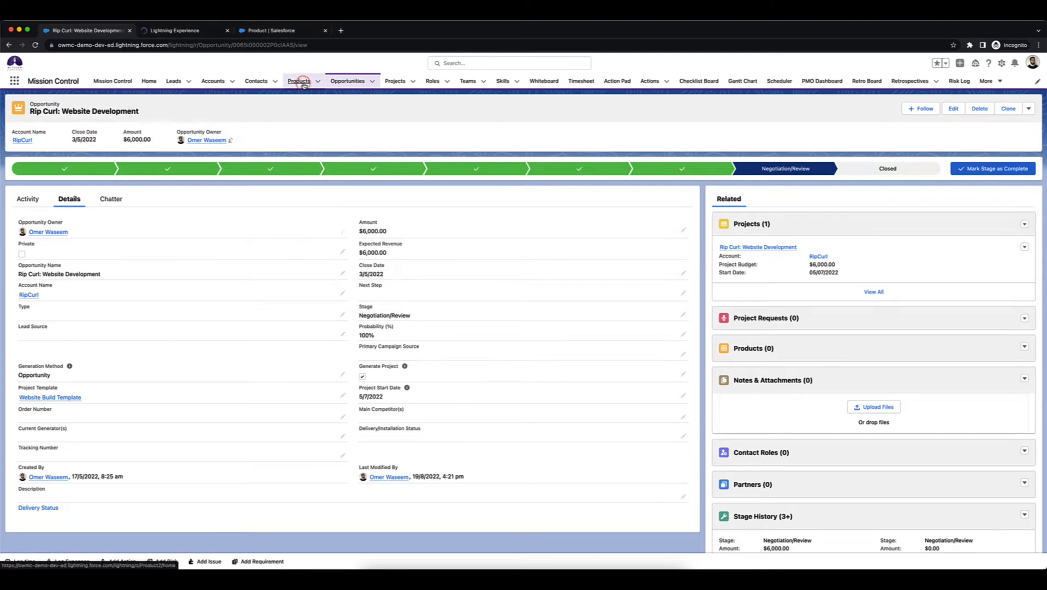
pyautogui.click(345, 81)
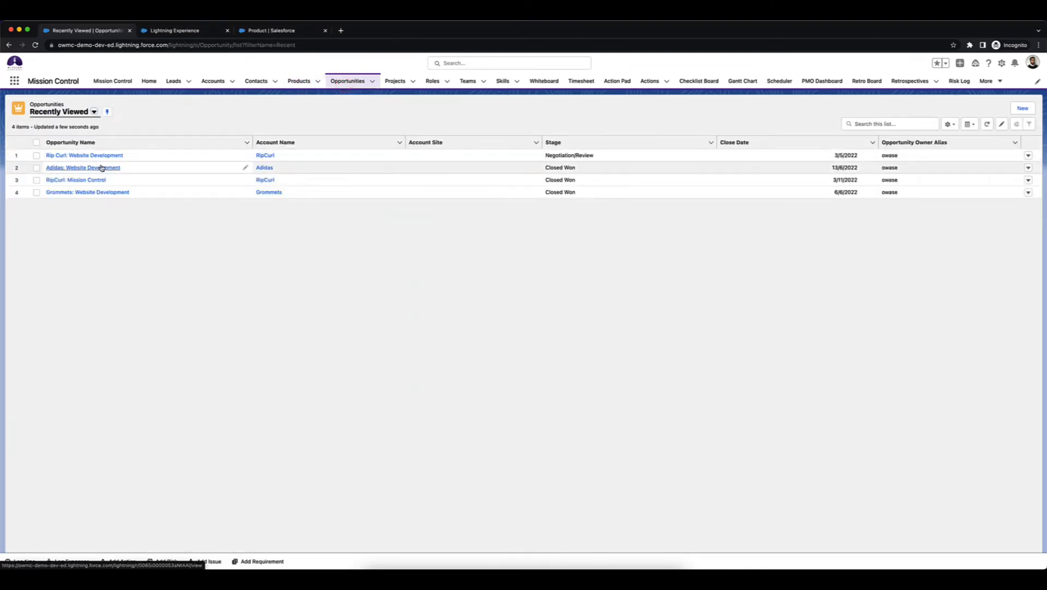
pyautogui.click(101, 167)
# In the Products list, open the MC Data Migration (Day) product's Data Migration milestone template in a new tab.
pyautogui.hotkey('ctrl', 'Tab')
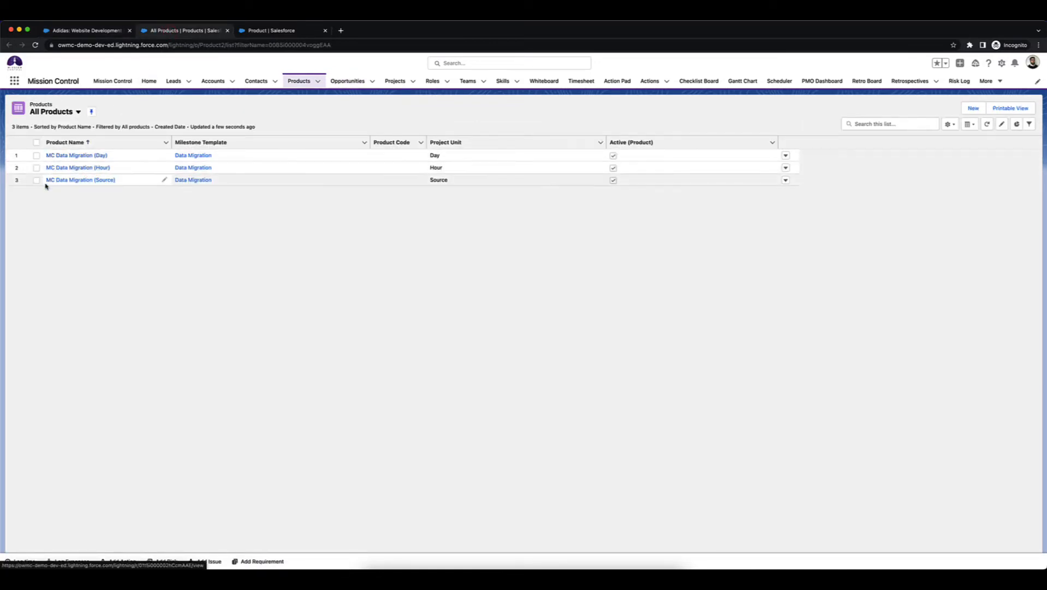
pyautogui.keyDown('super'); pyautogui.click(194, 156); pyautogui.keyUp('super')
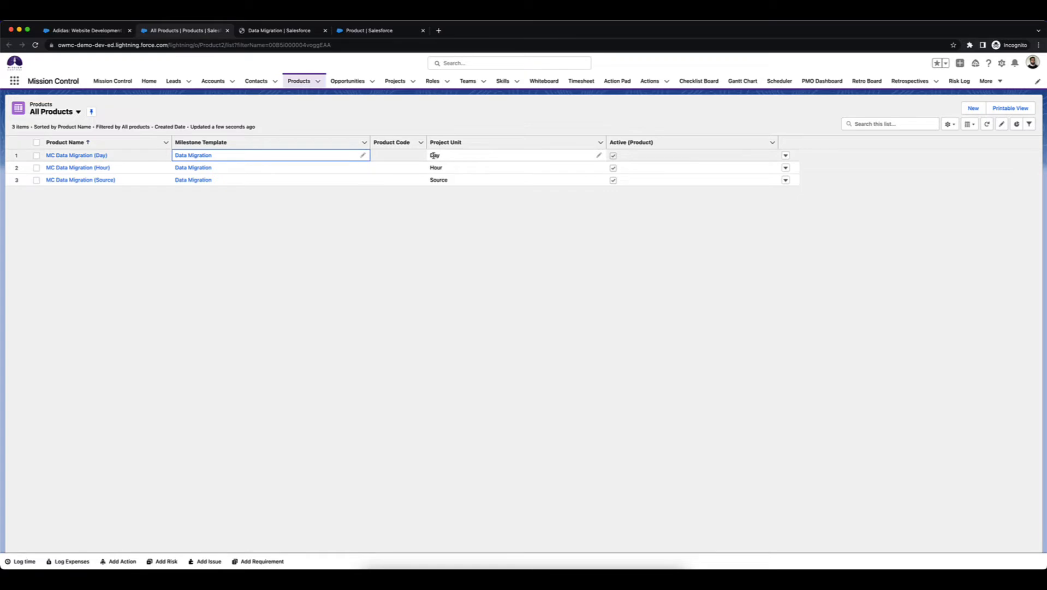
pyautogui.click(331, 238)
pyautogui.click(253, 28)
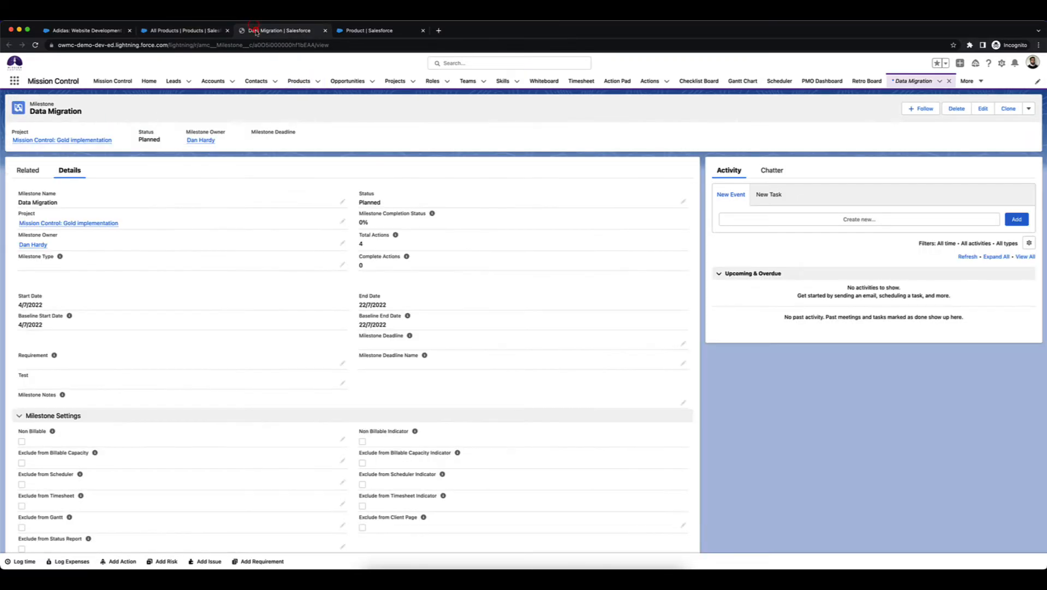
# Open the Mission Control: Gold implementation project and expand its Data Migration milestone's actions.
pyautogui.click(90, 139)
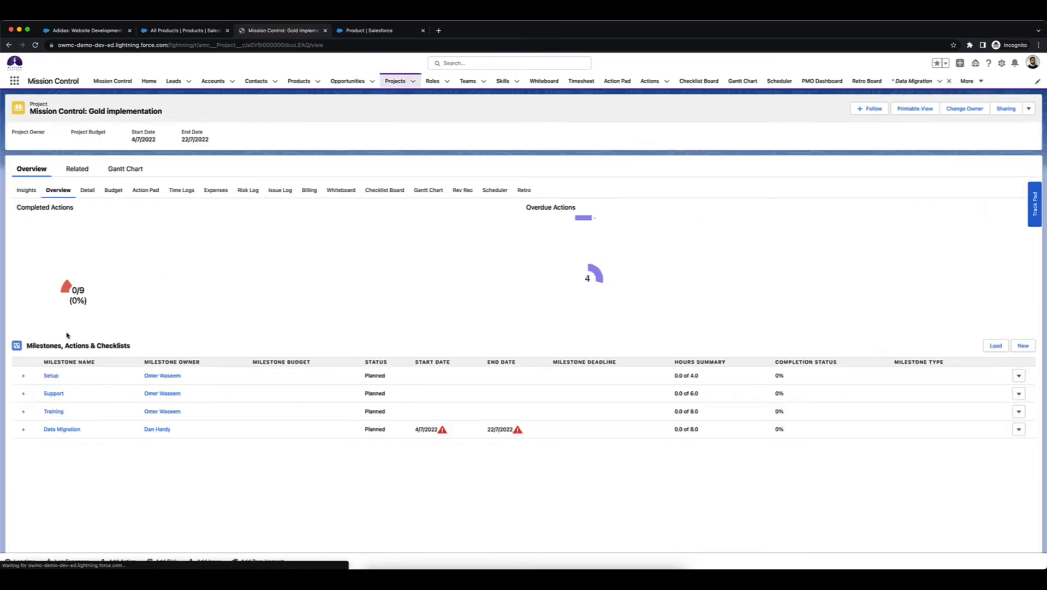
pyautogui.click(23, 430)
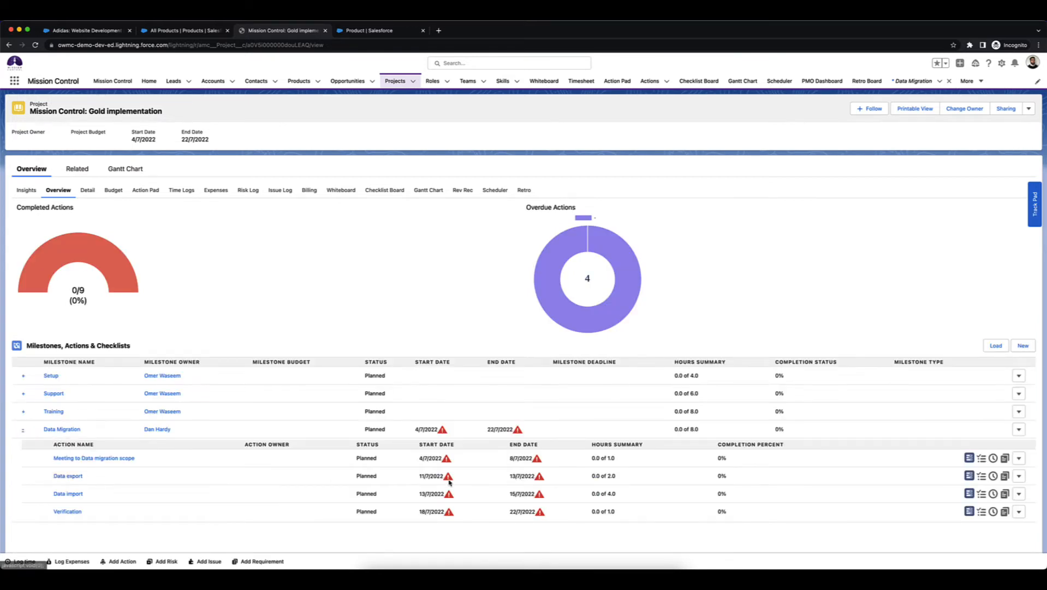
pyautogui.scroll(-3, 450, 482)
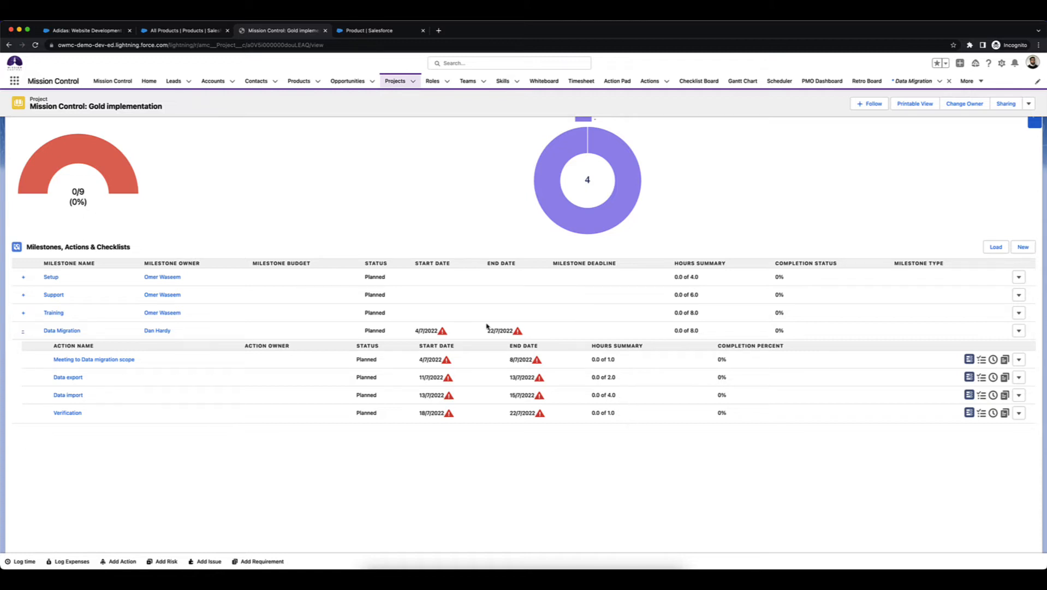
# Return to the All Products list tab.
pyautogui.click(184, 31)
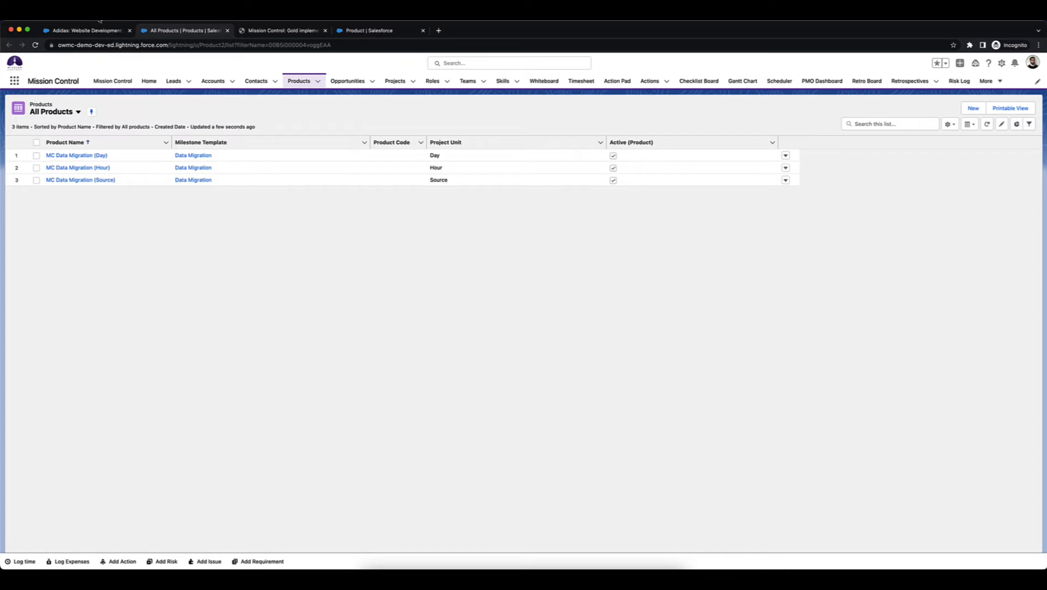
# Add the MC Data Migration (Day) product to the Adidas: Website Development opportunity with a quantity of 3.
pyautogui.click(96, 31)
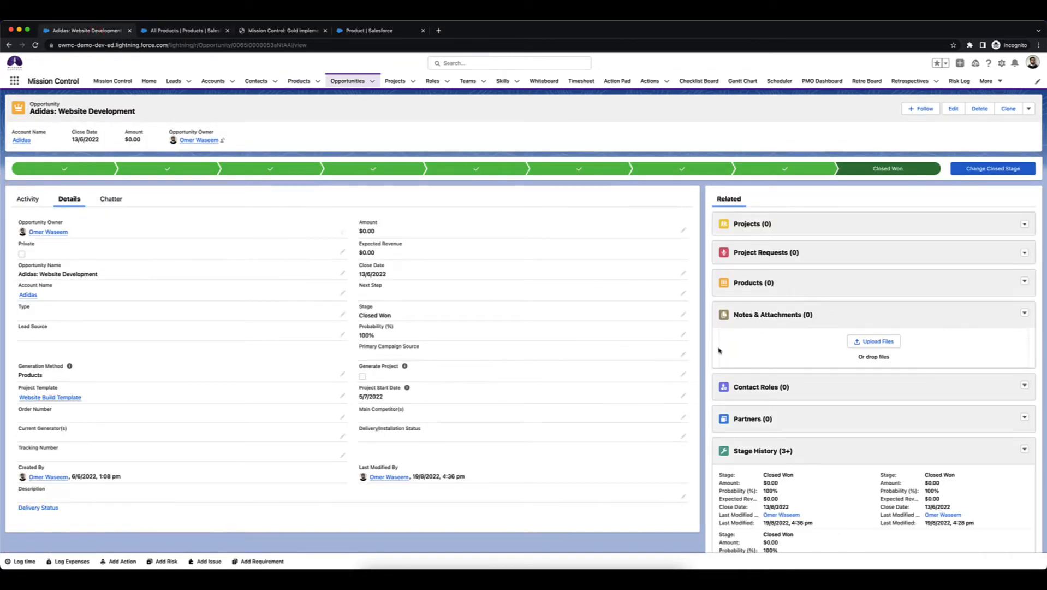
pyautogui.click(764, 284)
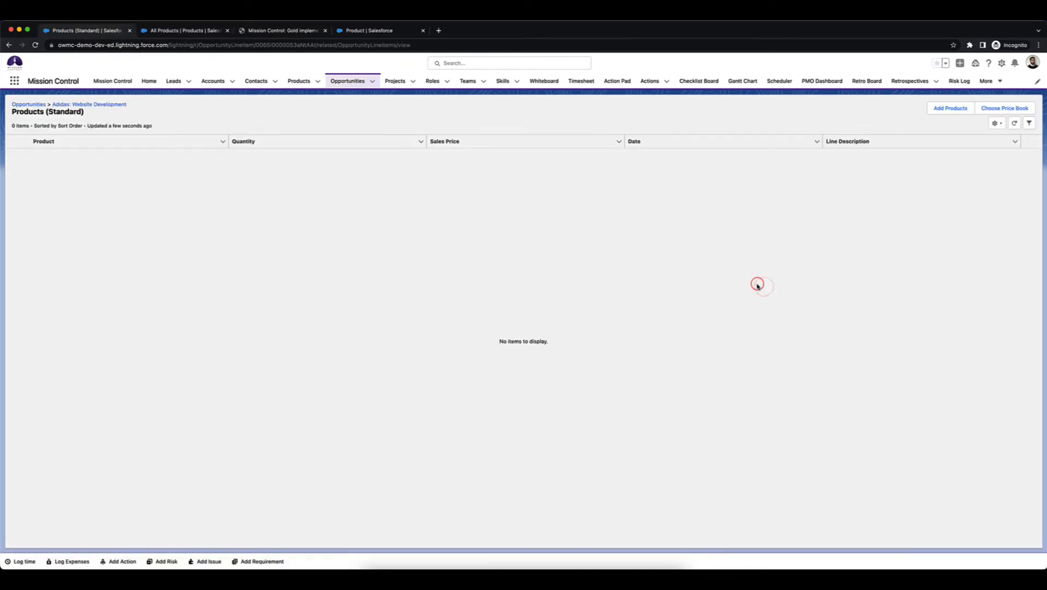
pyautogui.click(950, 107)
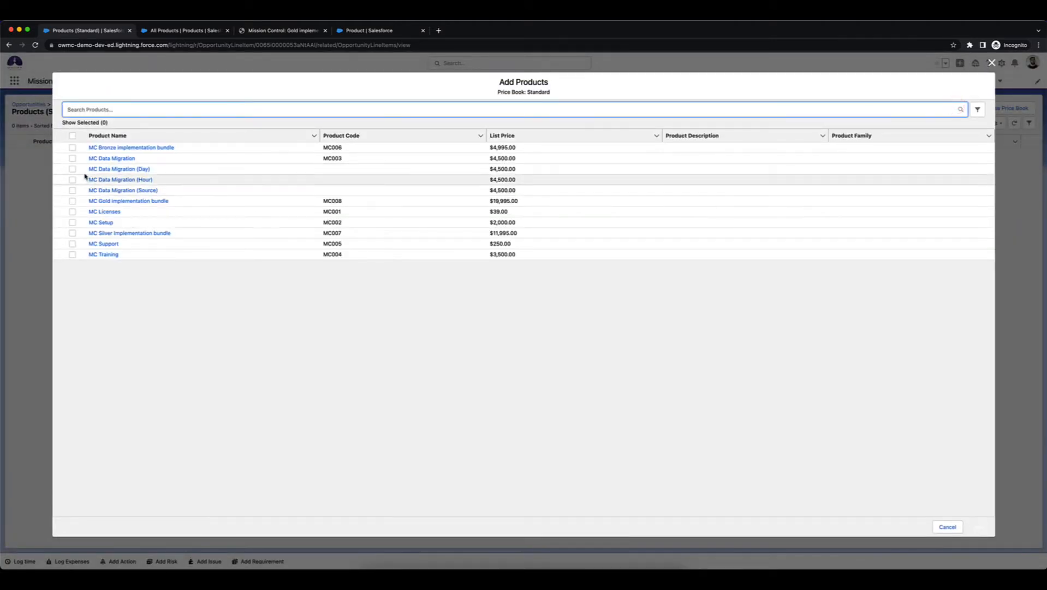
pyautogui.click(72, 169)
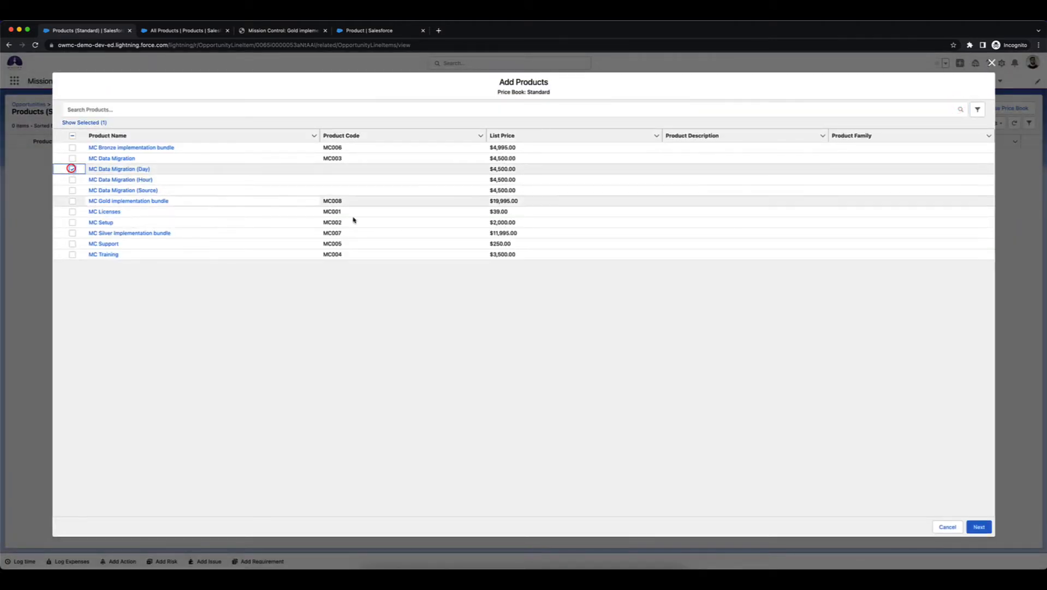
pyautogui.click(979, 526)
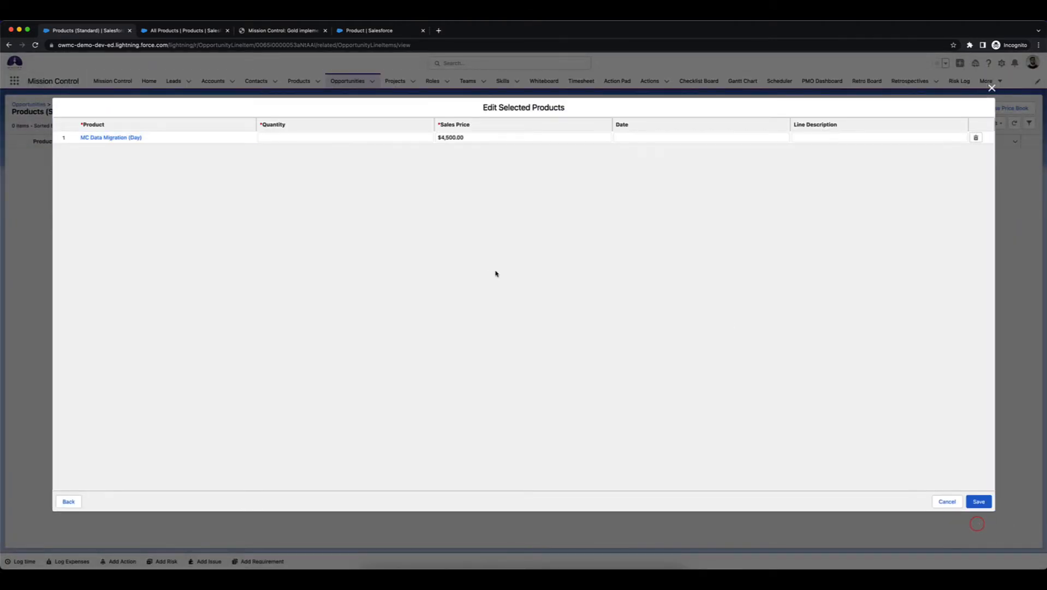
pyautogui.click(362, 134)
pyautogui.write('3')
pyautogui.click(418, 189)
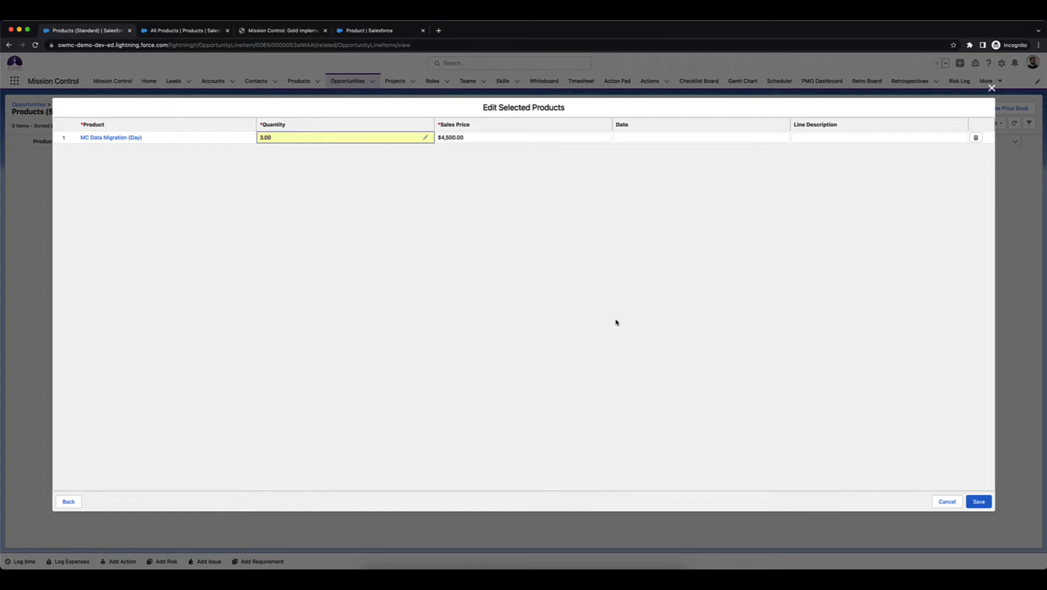
pyautogui.click(979, 501)
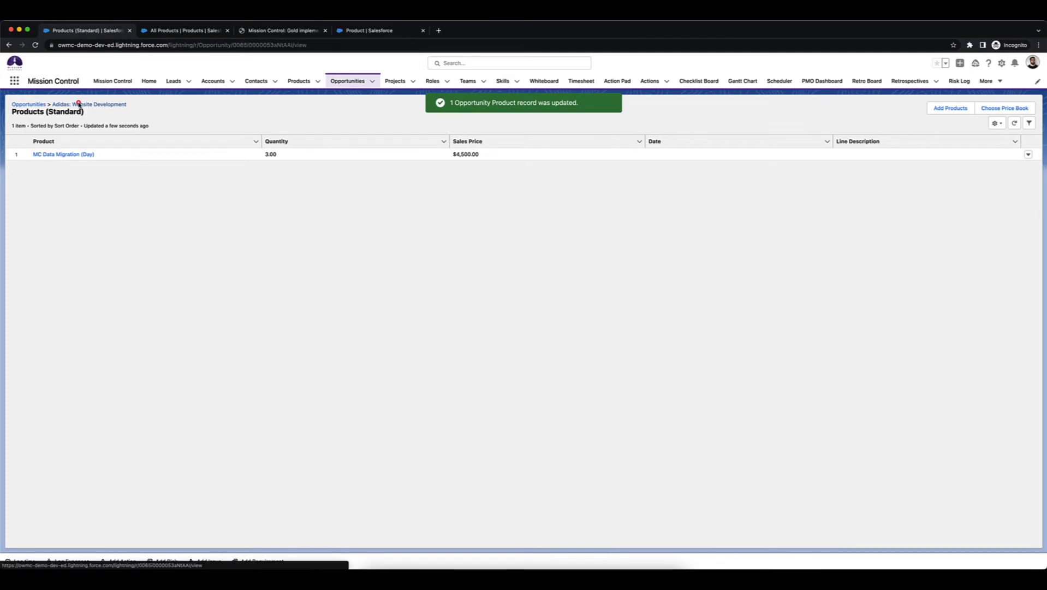
# Tick Generate Project on the opportunity and save the change.
pyautogui.click(79, 105)
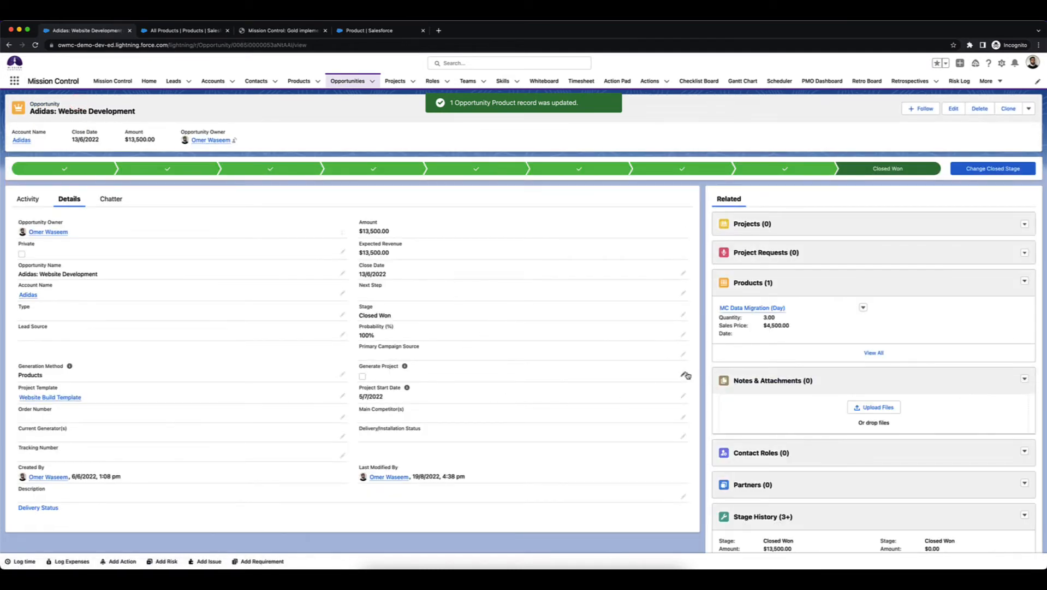
pyautogui.click(683, 374)
pyautogui.click(363, 377)
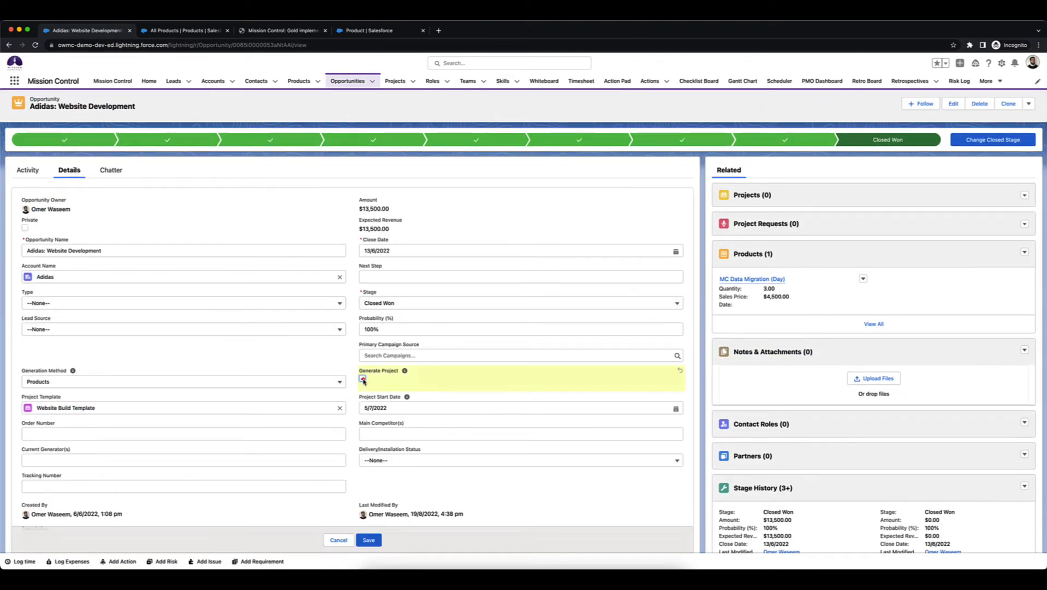
pyautogui.click(368, 539)
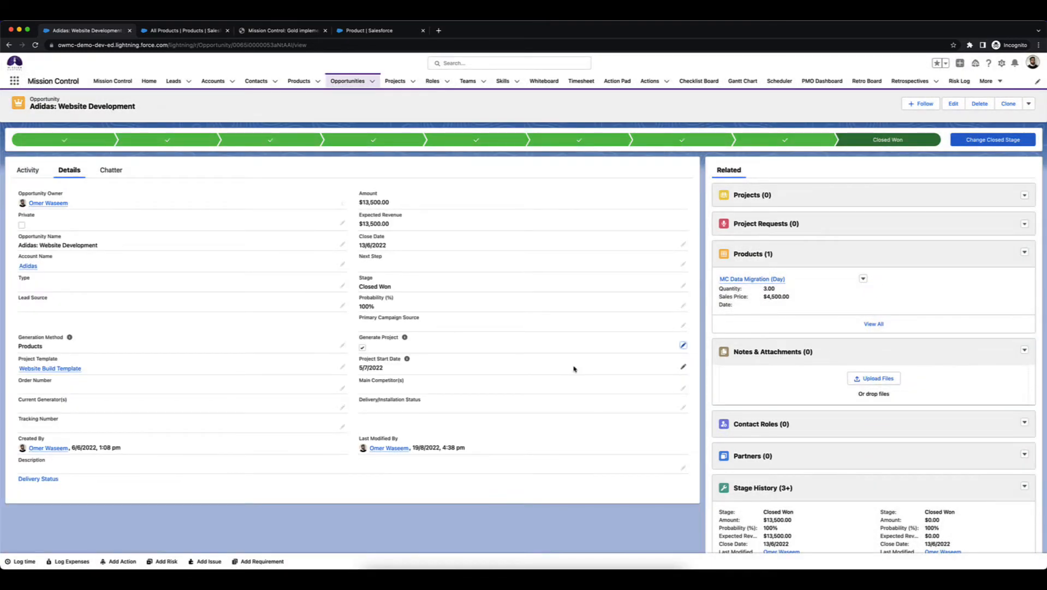
# Refresh the opportunity's Projects list, open the generated Adidas: Website Development project and expand its Data Migration milestone.
pyautogui.click(752, 194)
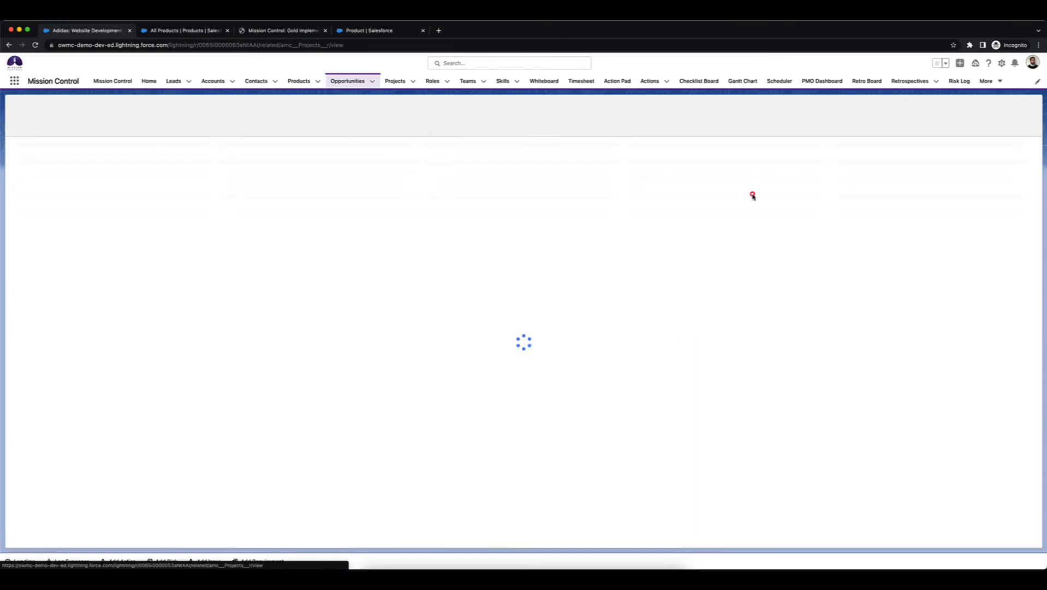
pyautogui.click(1014, 123)
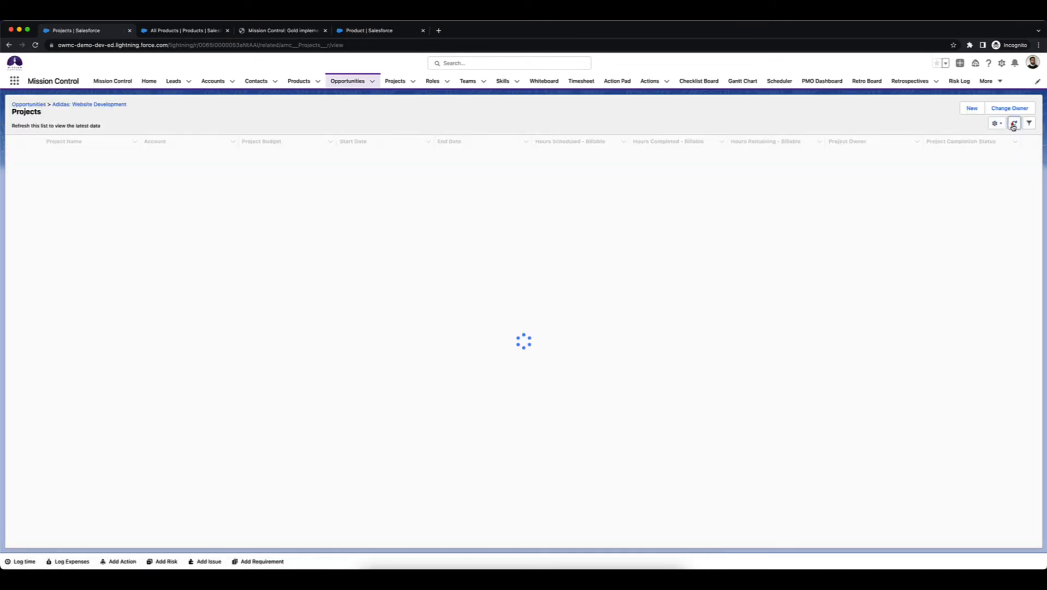
pyautogui.click(176, 32)
pyautogui.click(259, 32)
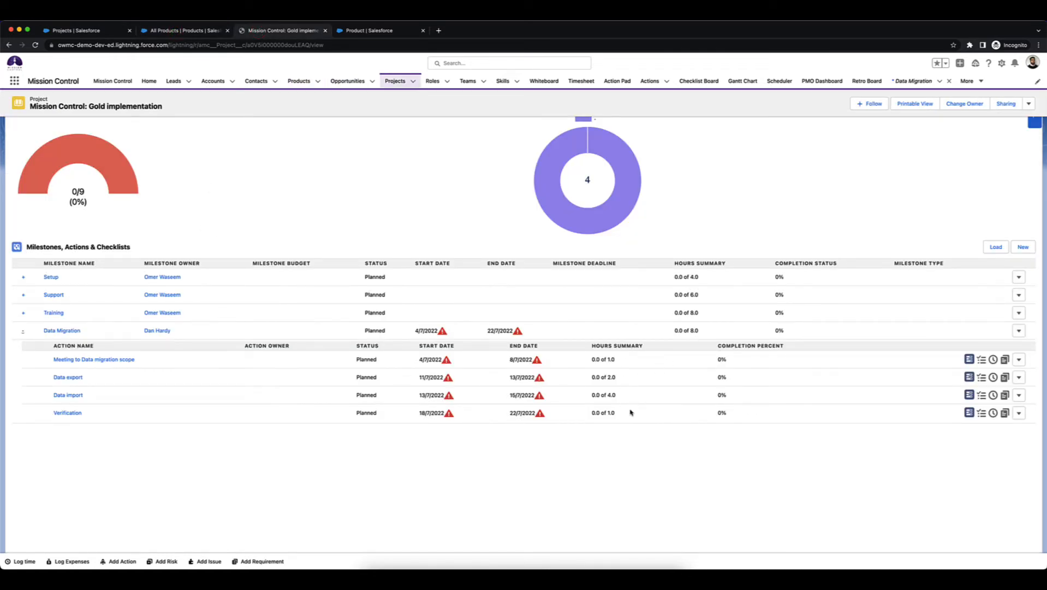
pyautogui.click(72, 34)
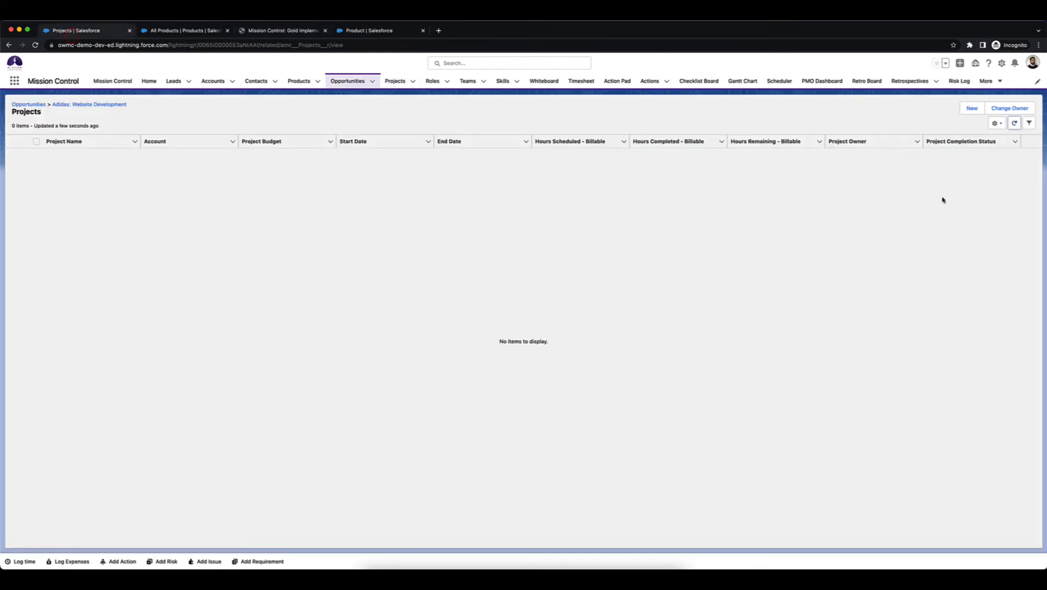
pyautogui.click(1014, 124)
pyautogui.click(1015, 124)
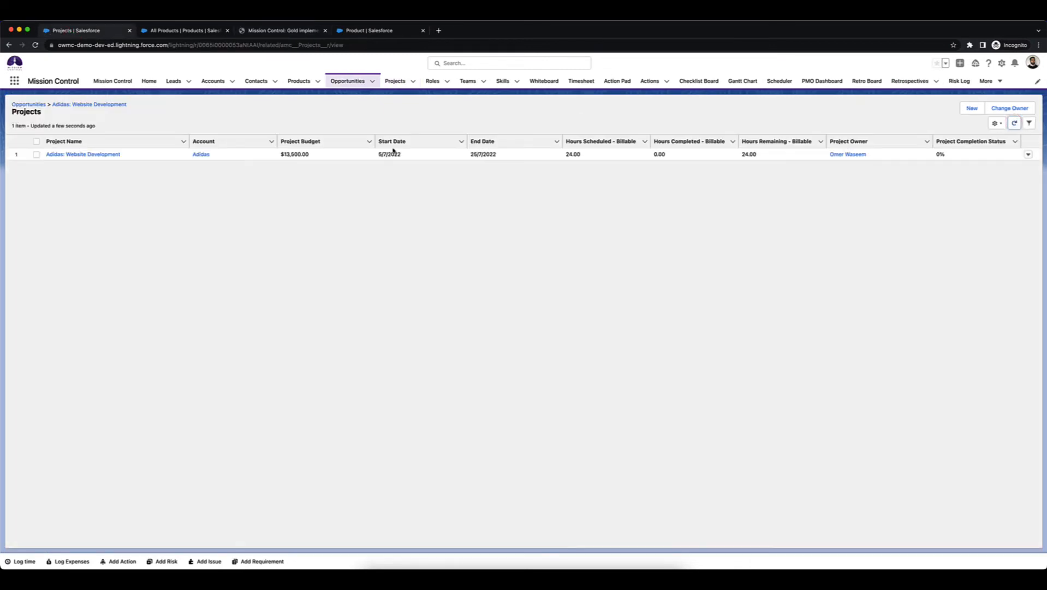
pyautogui.click(83, 154)
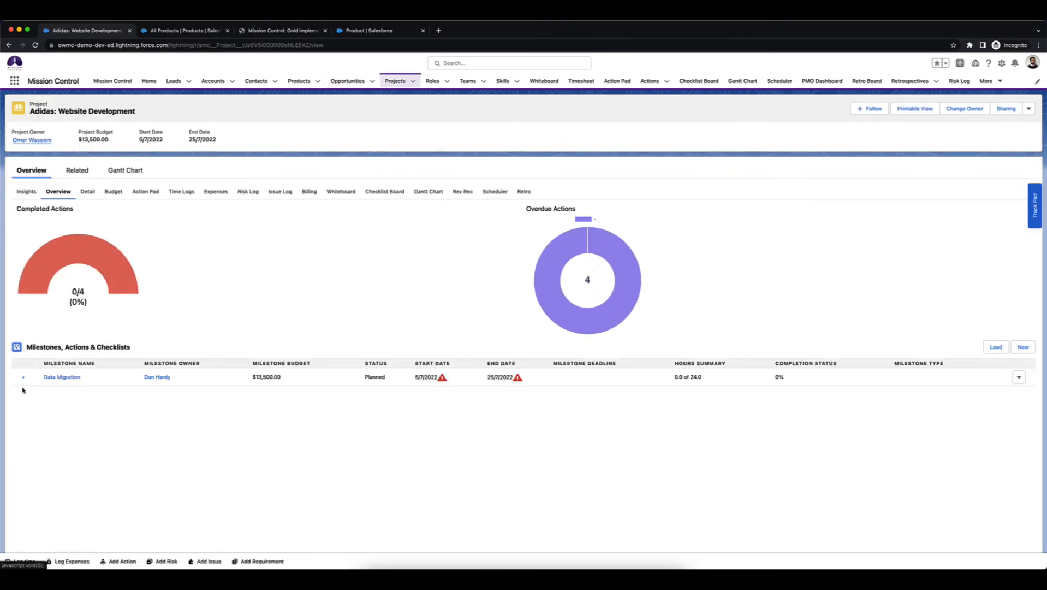
pyautogui.click(23, 377)
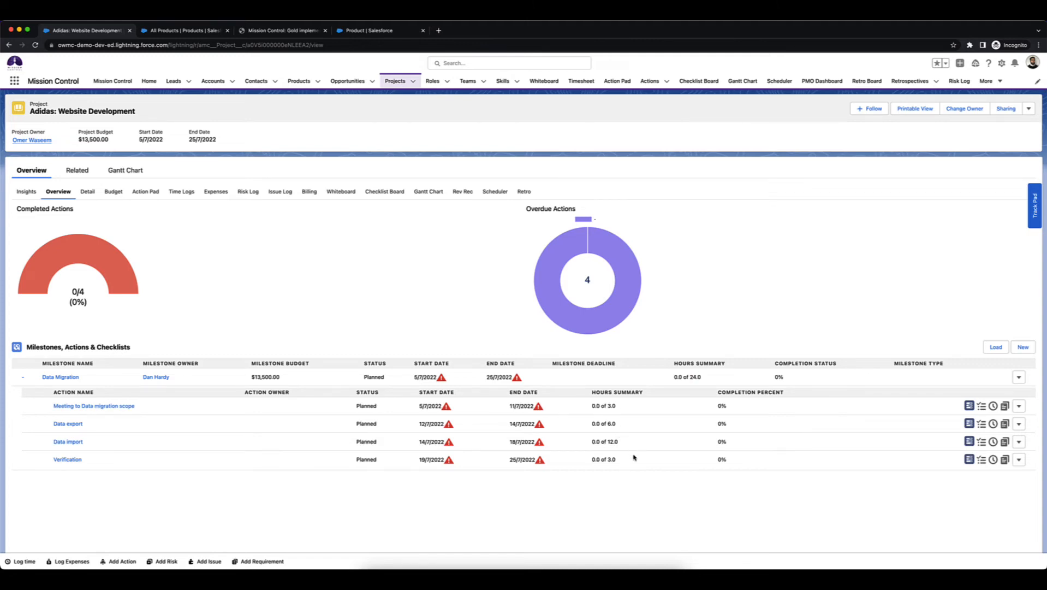
# Reopen the Adidas: Website Development opportunity and delete its MC Data Migration (Day) product.
pyautogui.click(395, 81)
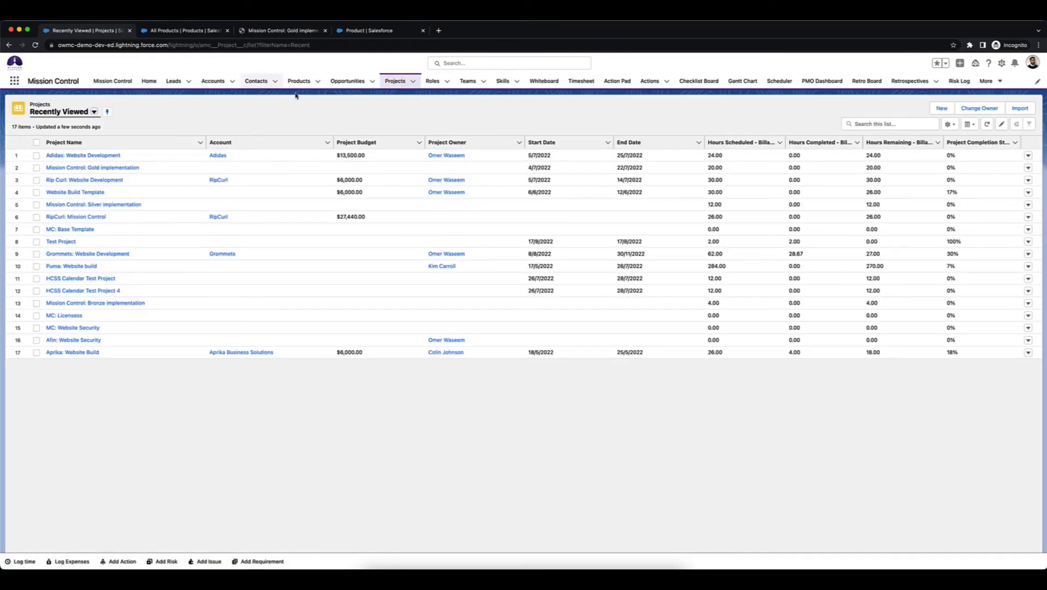
pyautogui.click(348, 80)
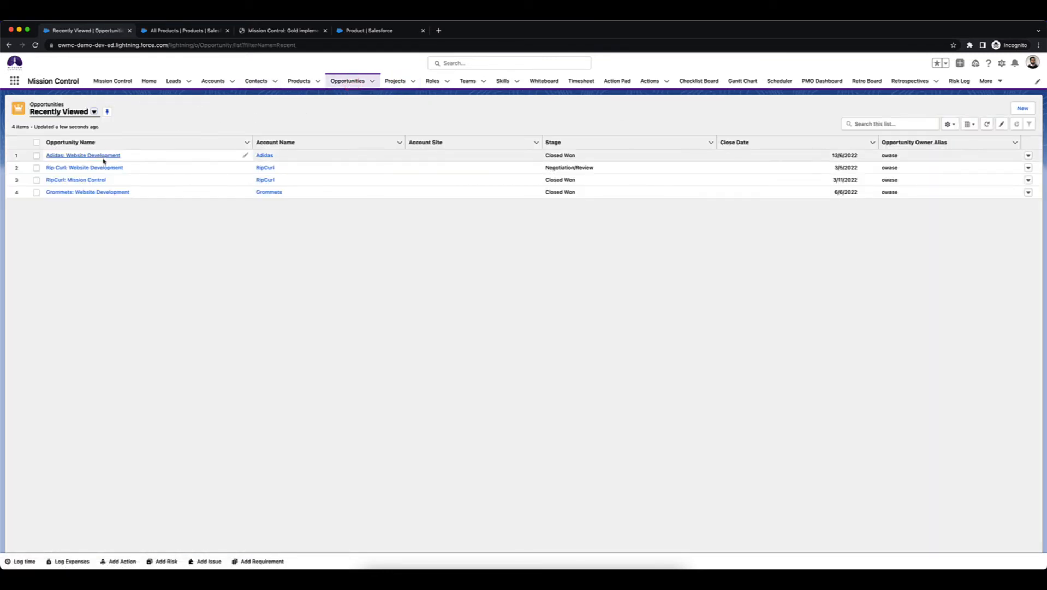
pyautogui.click(91, 156)
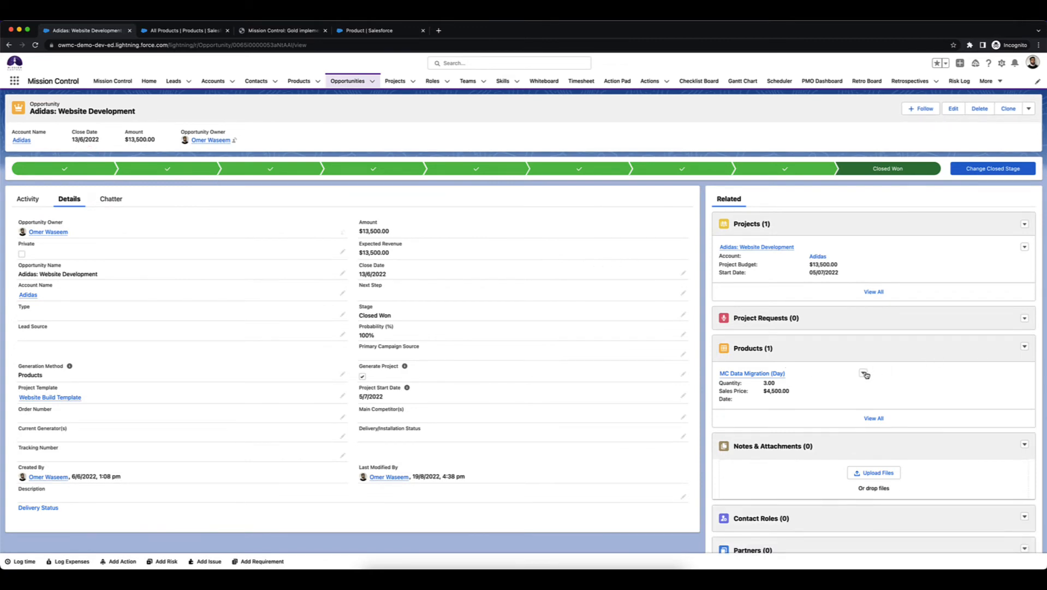
pyautogui.click(864, 374)
pyautogui.click(871, 397)
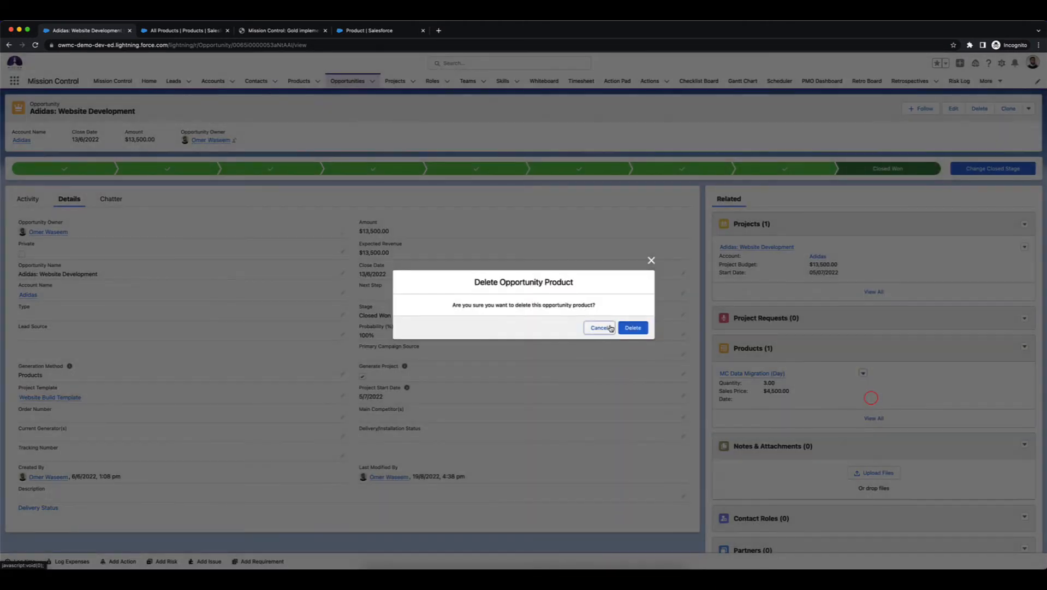
pyautogui.click(633, 328)
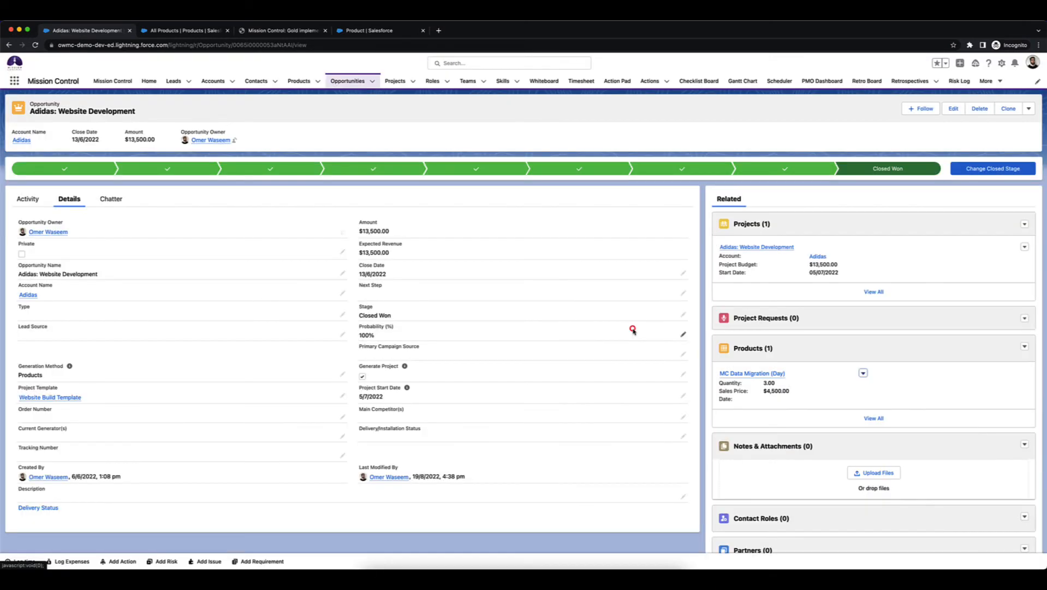
# Add the MC Data Migration (Hour) product to the opportunity with a quantity of 16.
pyautogui.click(1026, 348)
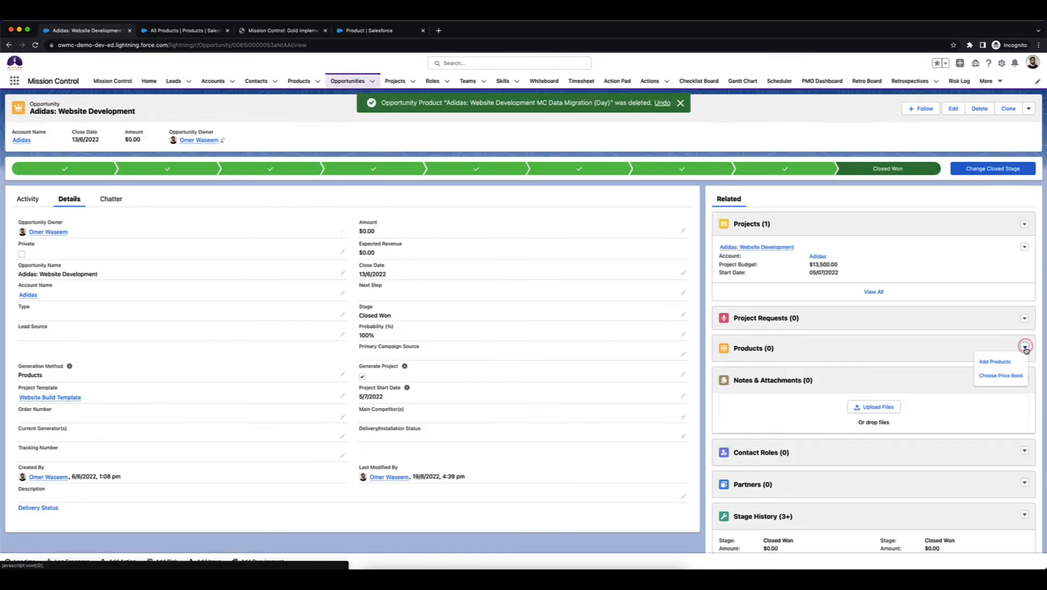
pyautogui.click(999, 361)
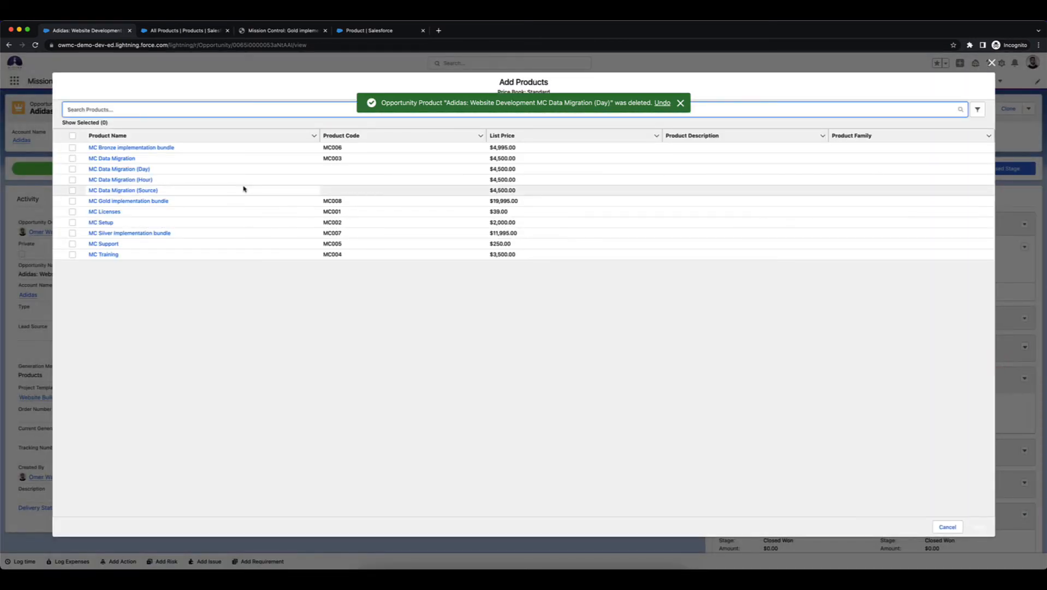
pyautogui.click(72, 179)
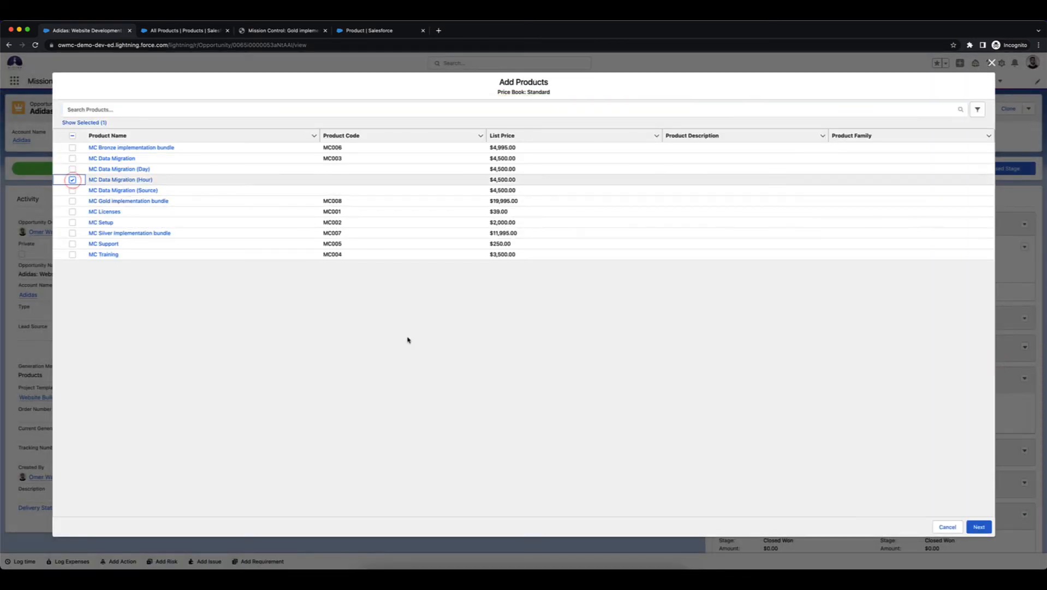
pyautogui.click(982, 525)
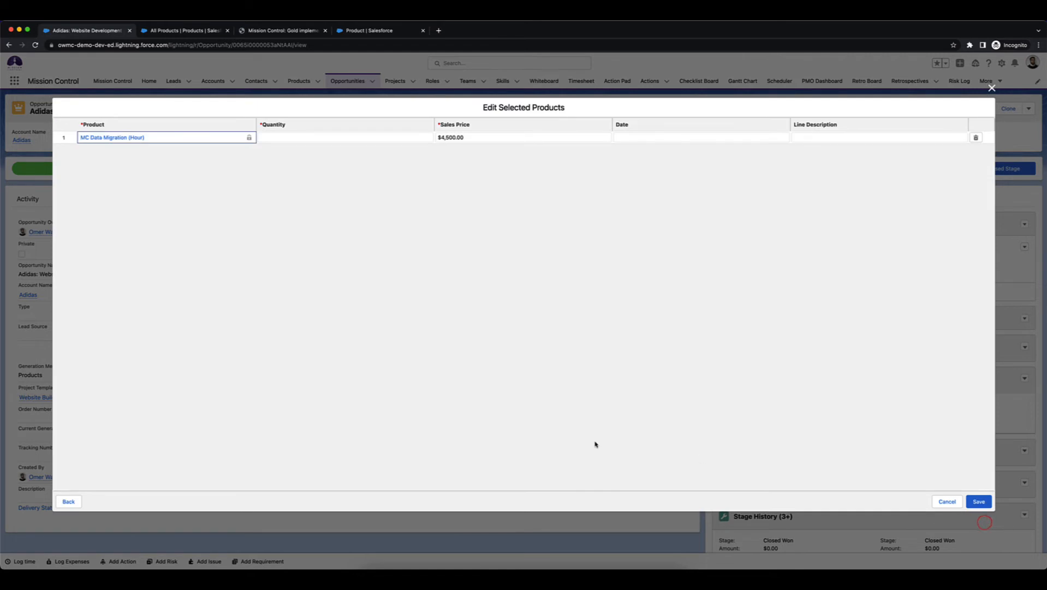
pyautogui.click(370, 136)
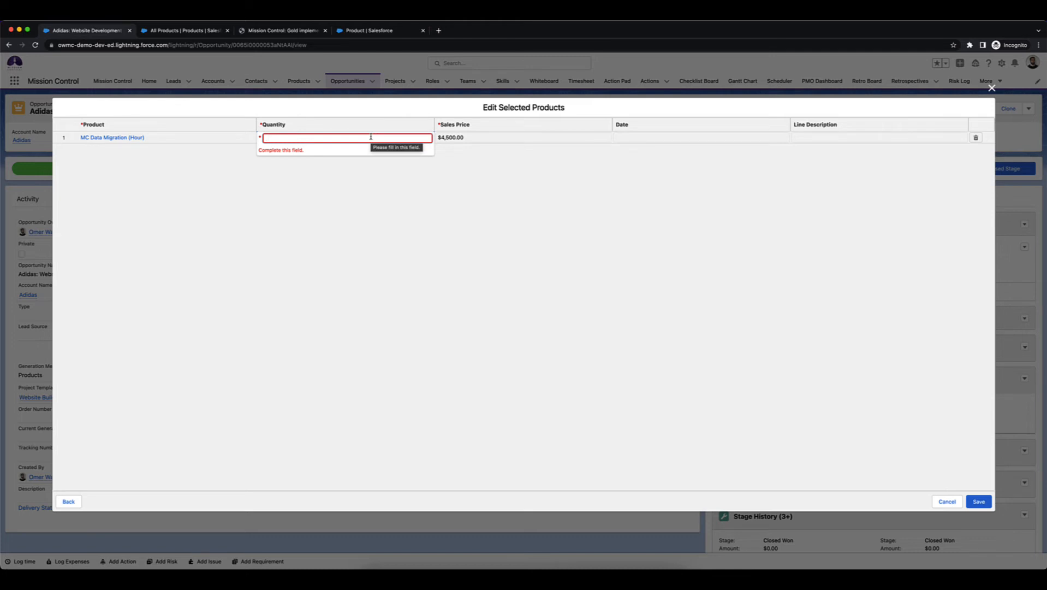
pyautogui.write('16')
pyautogui.click(494, 221)
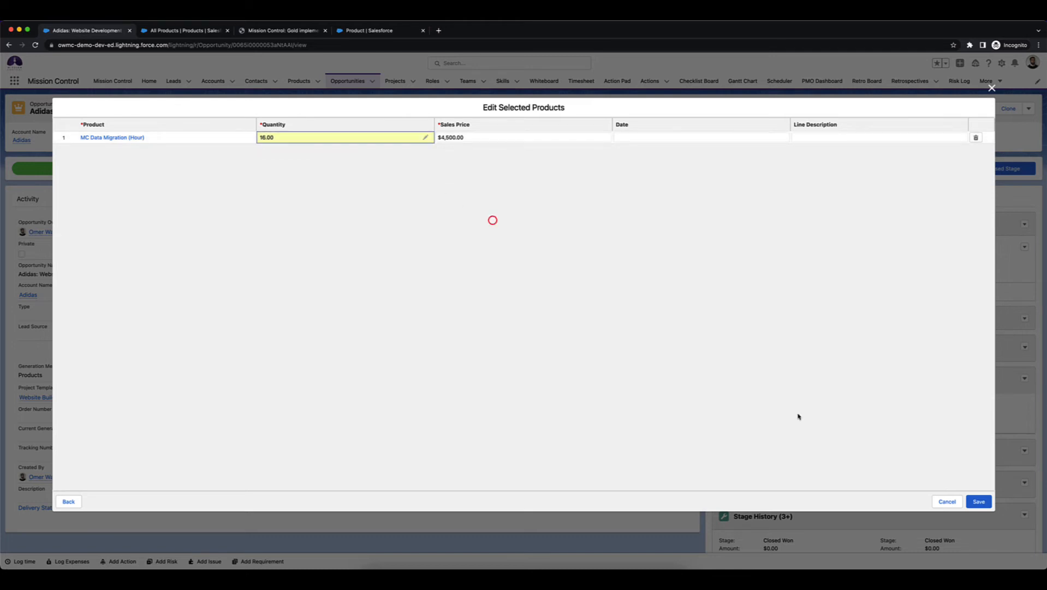
pyautogui.click(978, 501)
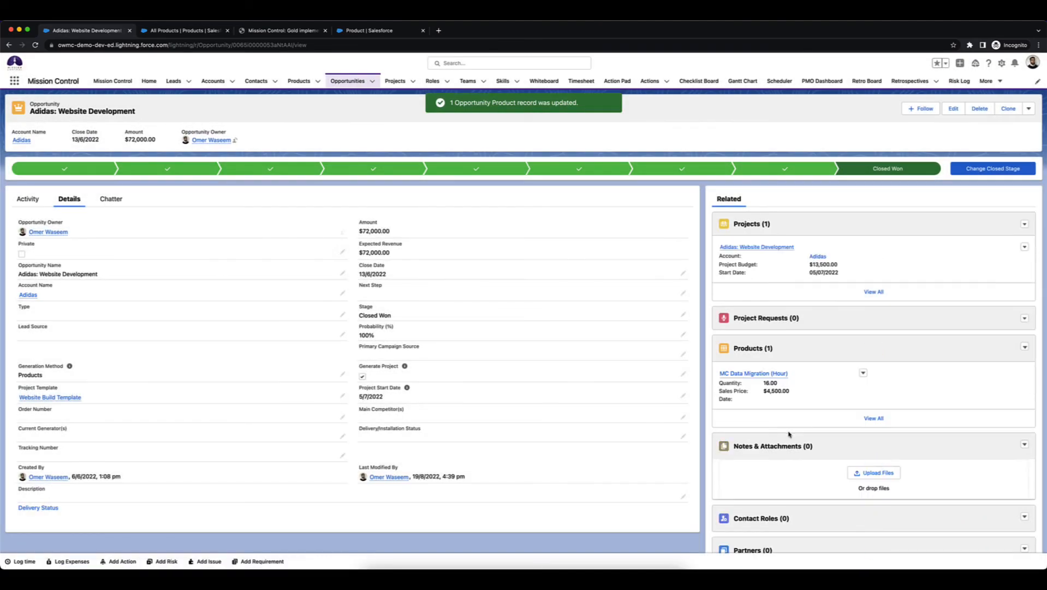
# Clear and save the Generate Project box, then tick it again and save to regenerate the project.
pyautogui.click(683, 375)
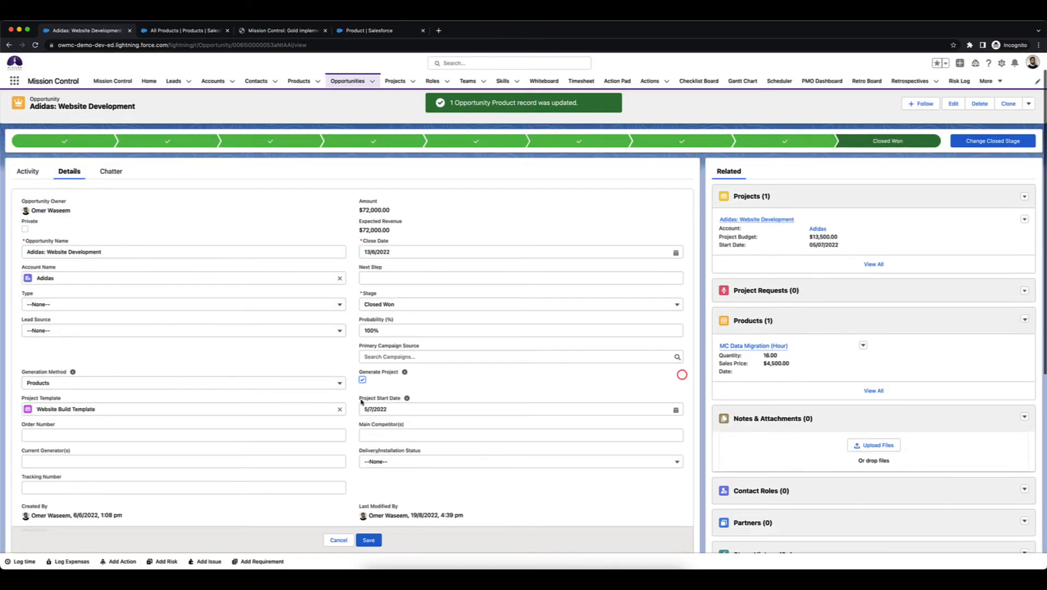
pyautogui.click(362, 378)
pyautogui.click(367, 539)
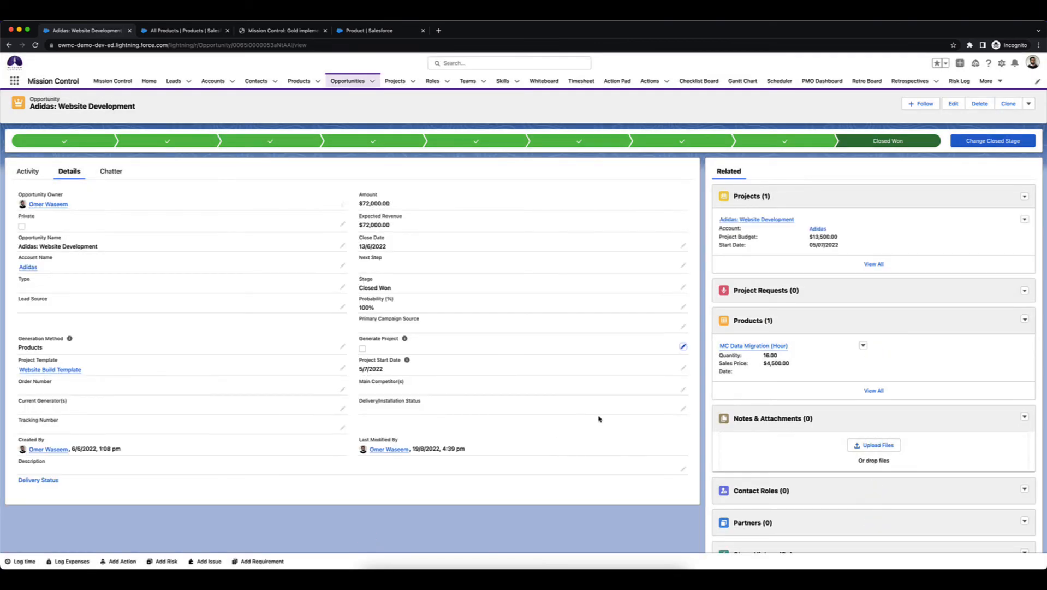
pyautogui.click(684, 346)
pyautogui.click(363, 350)
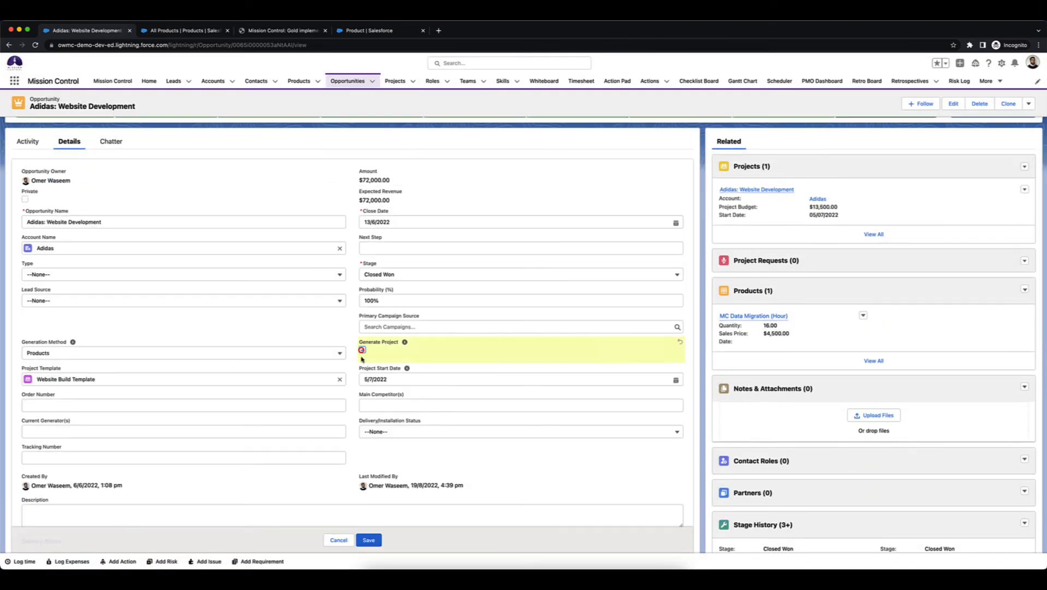
pyautogui.click(368, 539)
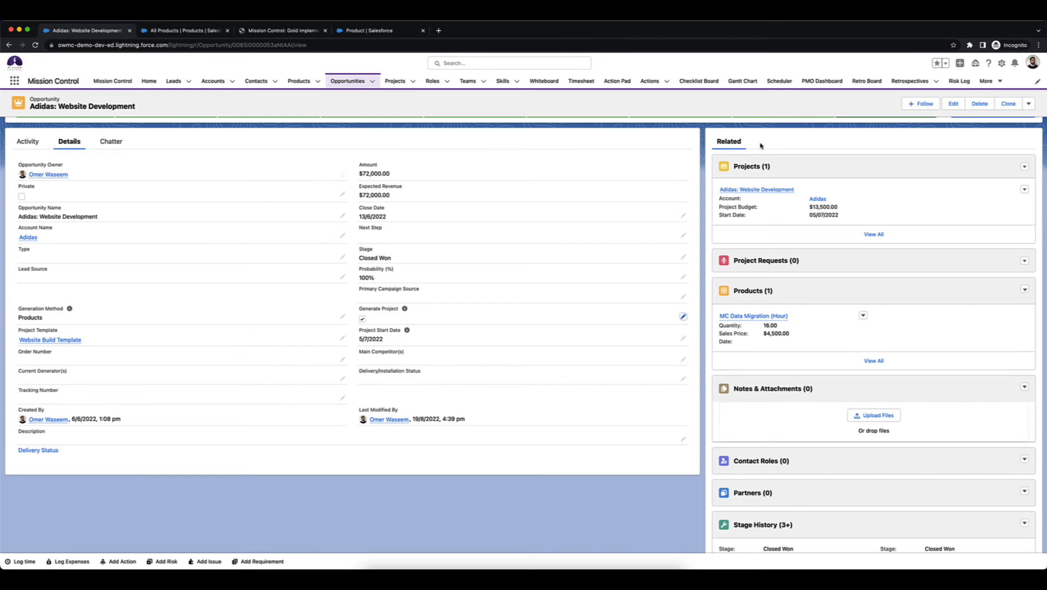
# Open the newest Adidas: Website Development project from the opportunity's Projects list.
pyautogui.click(751, 166)
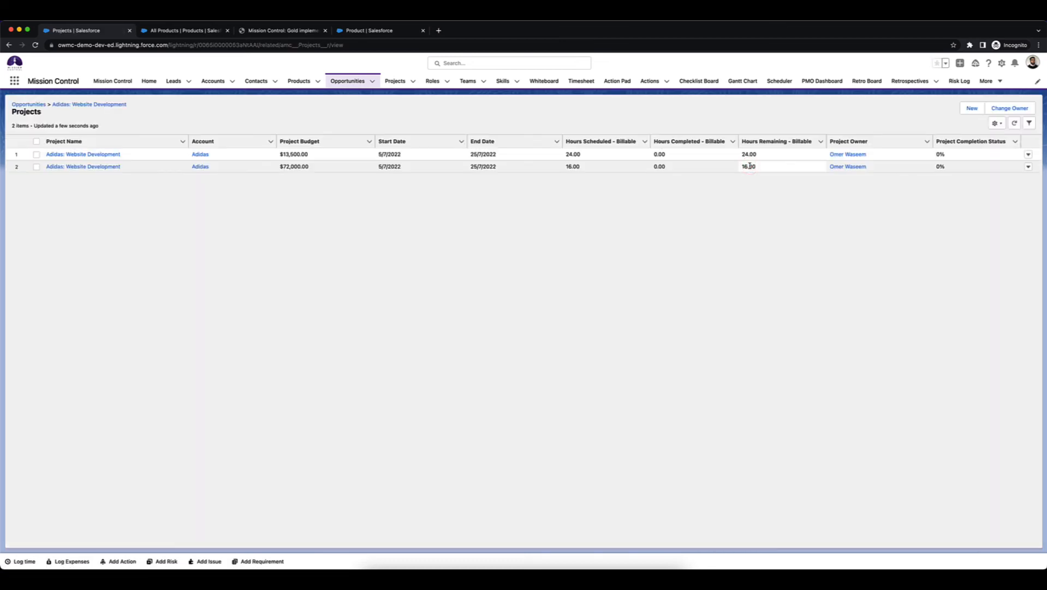
pyautogui.click(61, 166)
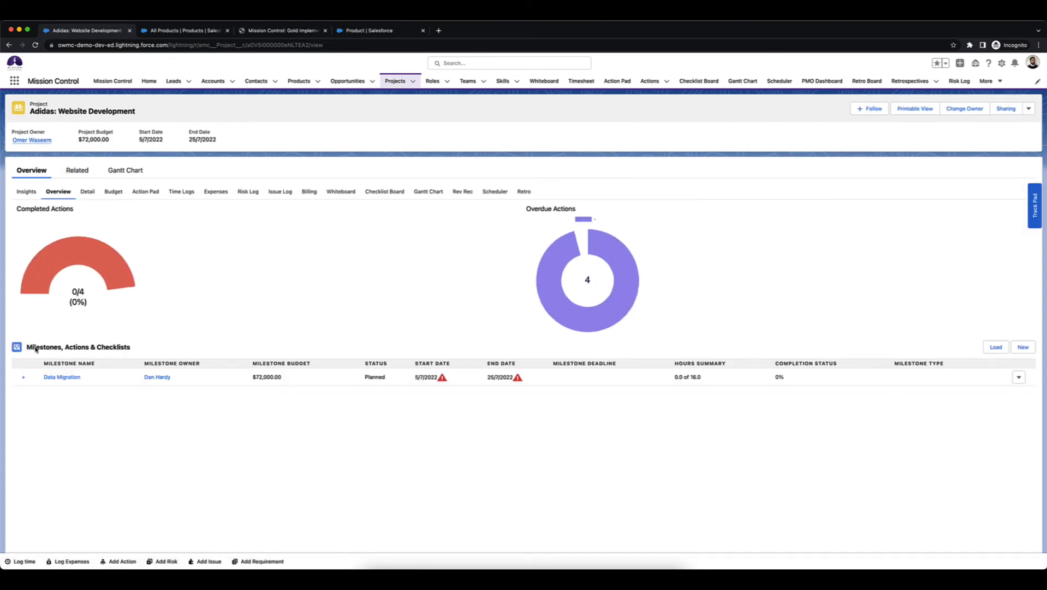
# Expand the Data Migration milestone to view its generated actions.
pyautogui.click(20, 378)
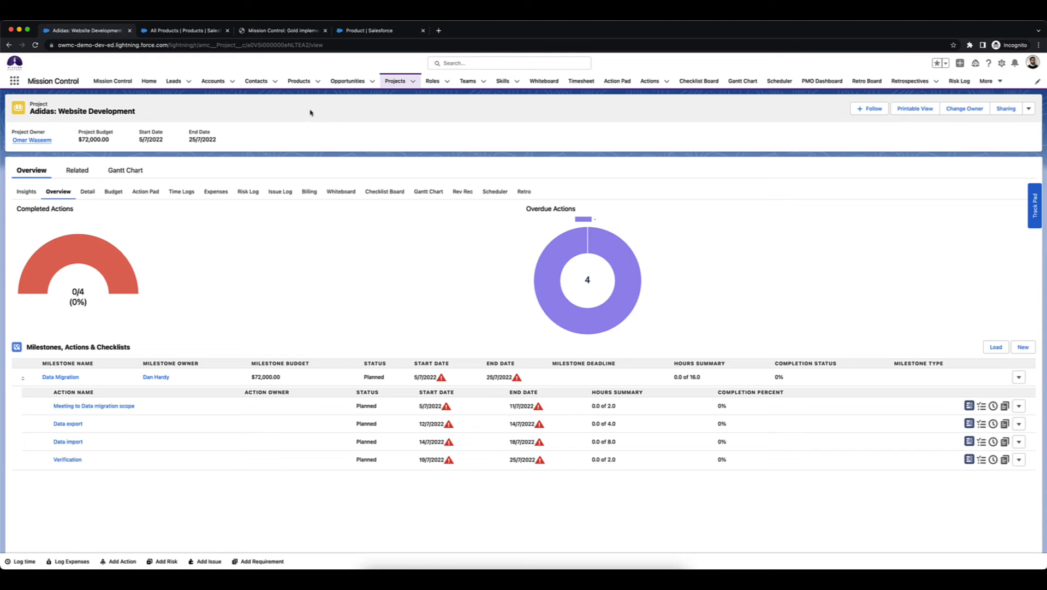
# Reopen the Adidas: Website Development opportunity and delete its MC Data Migration (Hour) product.
pyautogui.click(346, 81)
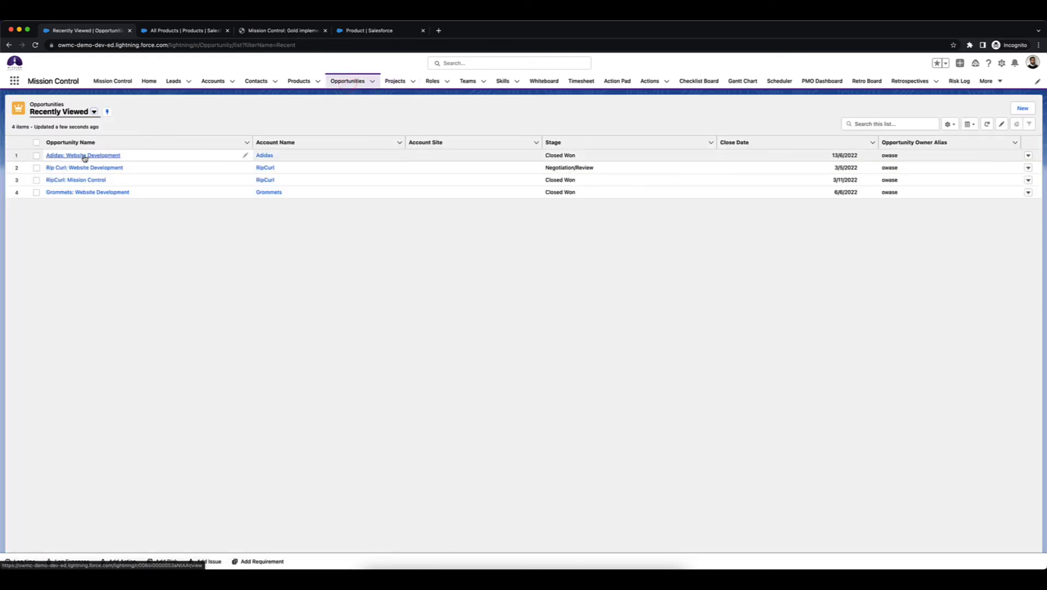
pyautogui.click(83, 155)
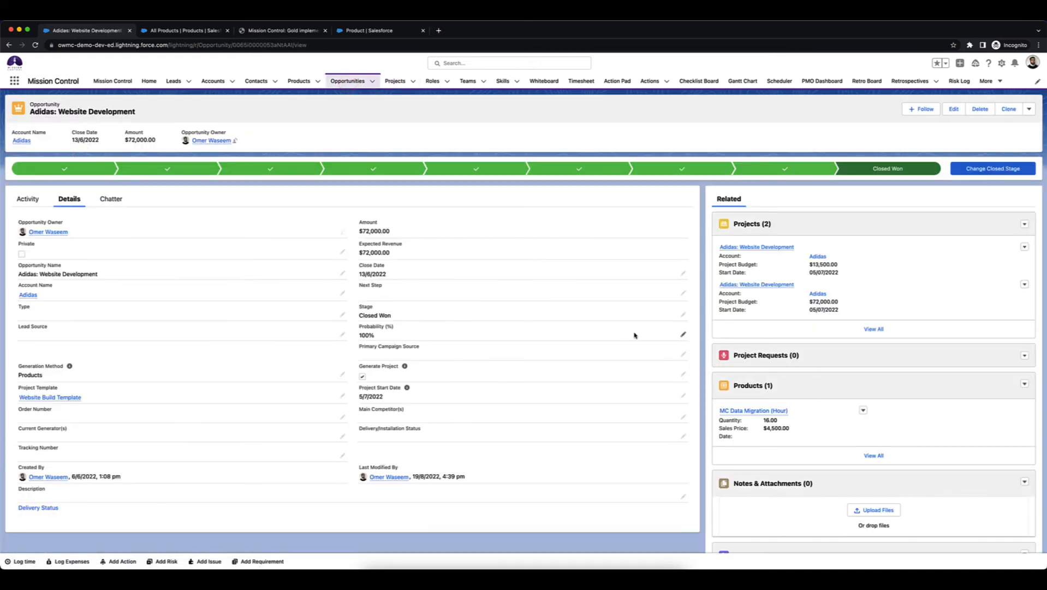
pyautogui.click(863, 410)
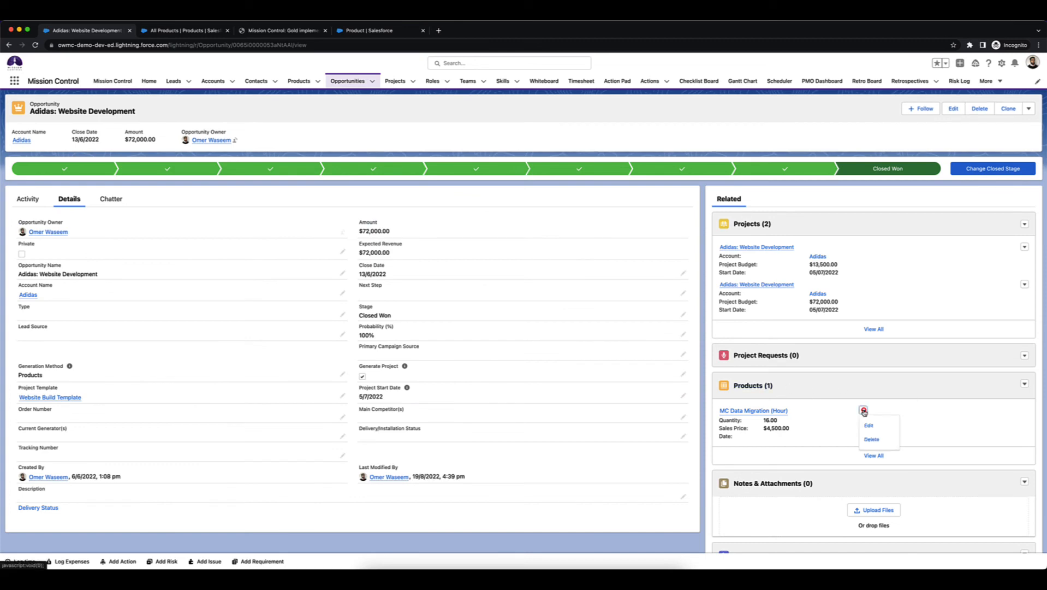
pyautogui.click(885, 438)
pyautogui.click(631, 327)
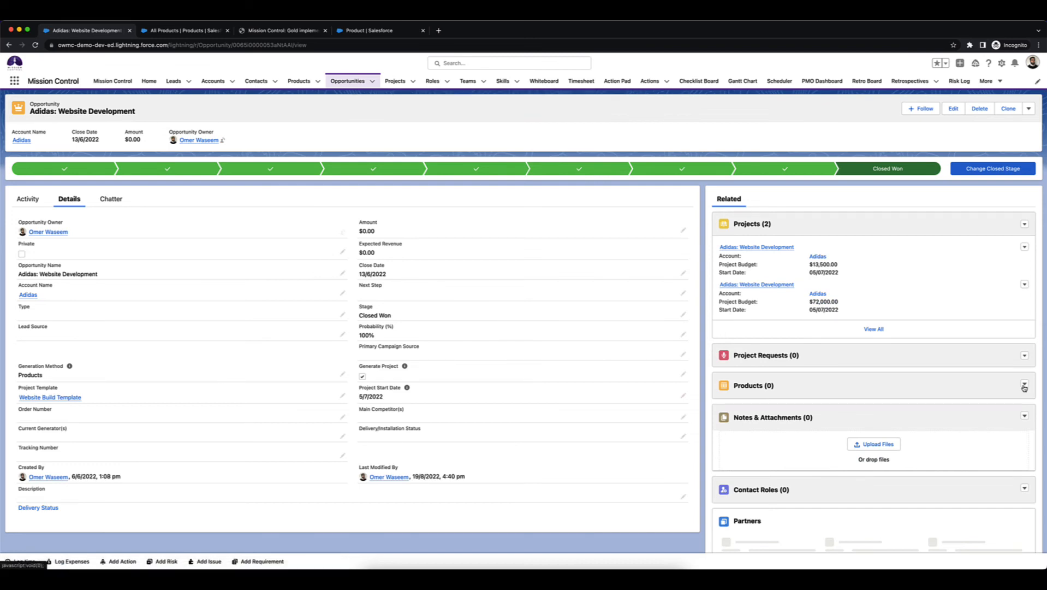
# Add the MC Data Migration (Source) product to the opportunity with a quantity of 1.
pyautogui.click(1024, 385)
pyautogui.click(999, 399)
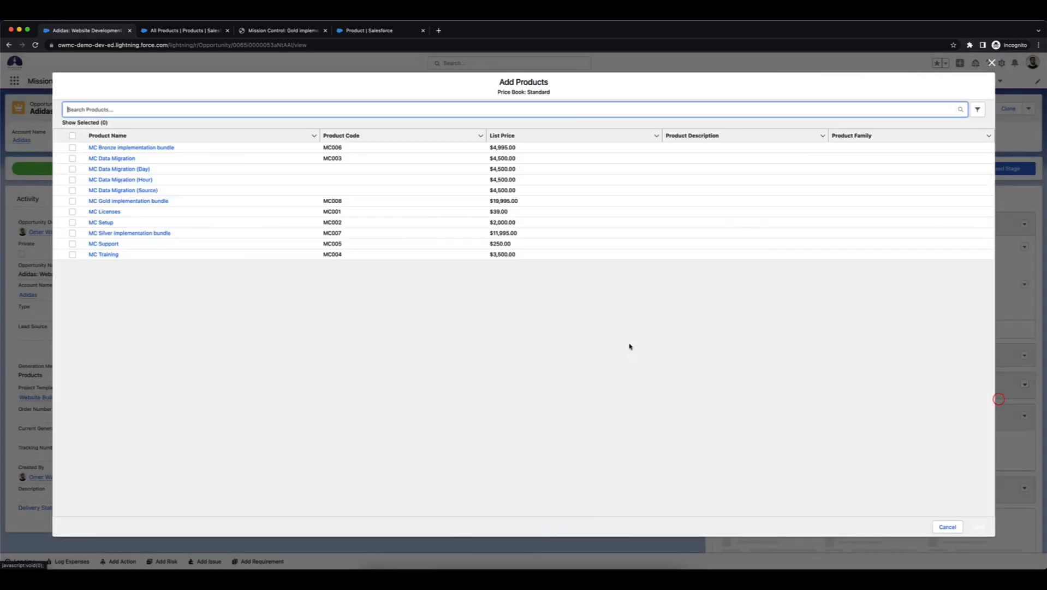
pyautogui.click(71, 190)
pyautogui.click(979, 527)
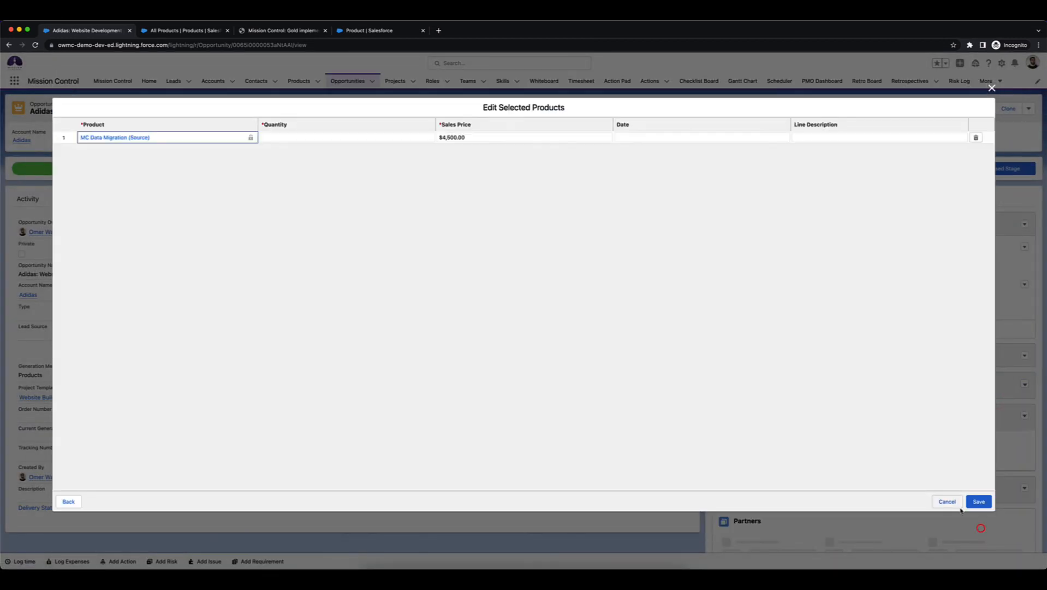
pyautogui.doubleClick(404, 136)
pyautogui.write('1')
pyautogui.click(722, 342)
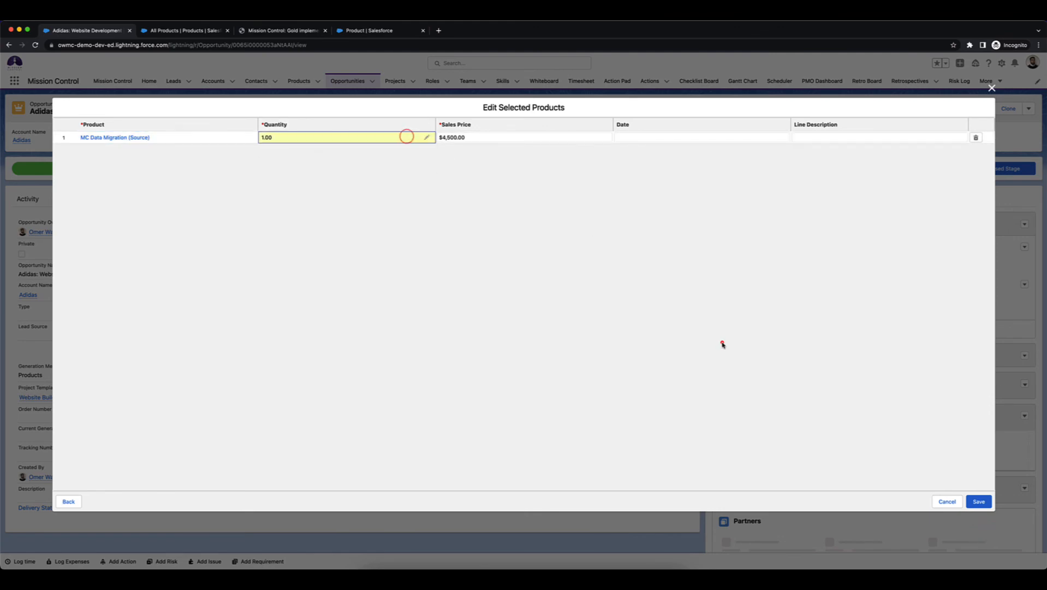
pyautogui.click(979, 502)
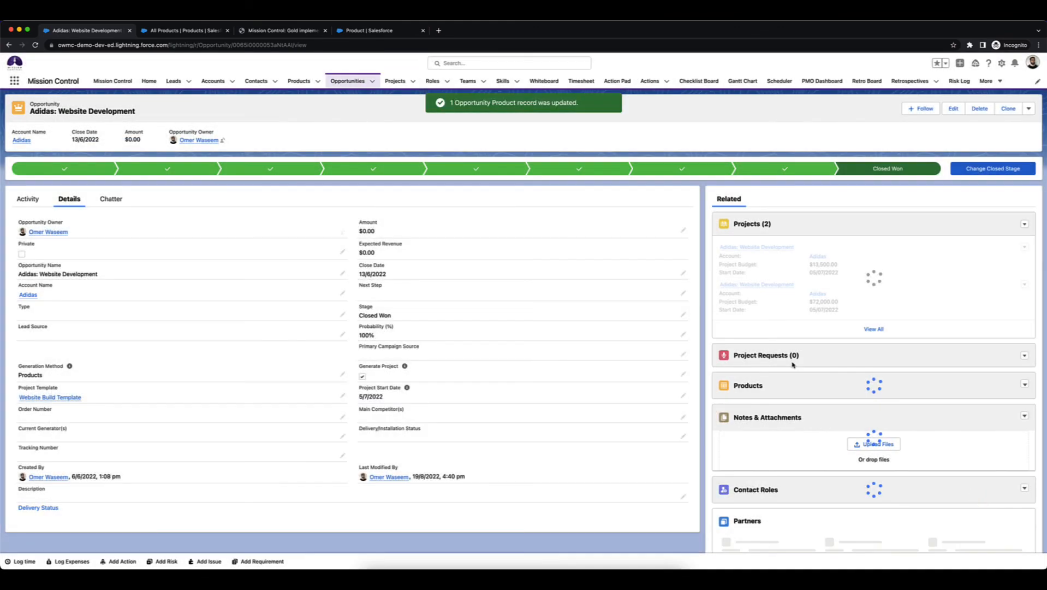
# Clear and save the Generate Project box, then tick it again and save to regenerate the project.
pyautogui.click(683, 374)
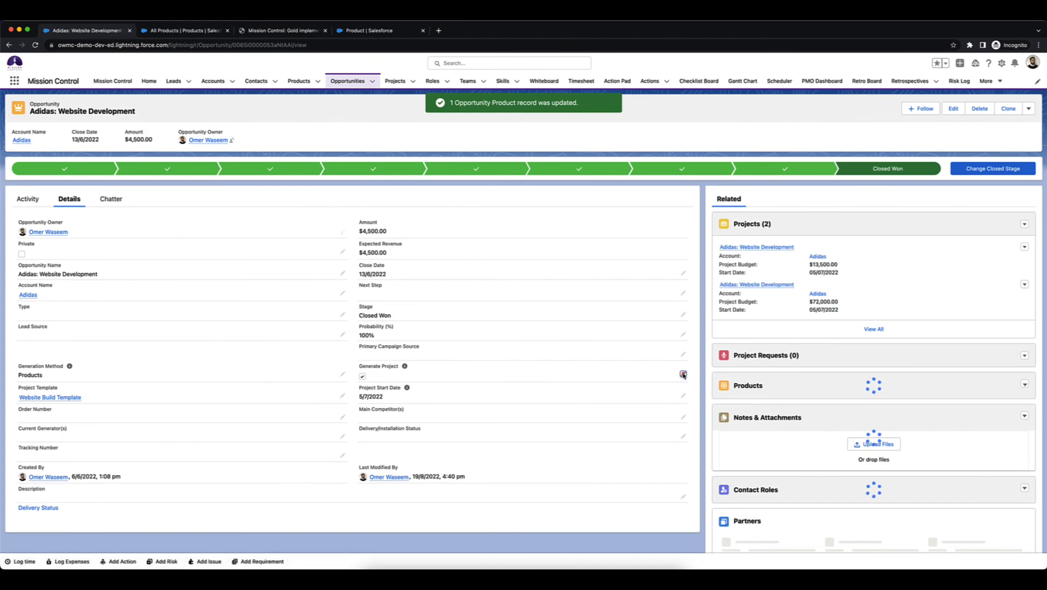
pyautogui.click(362, 378)
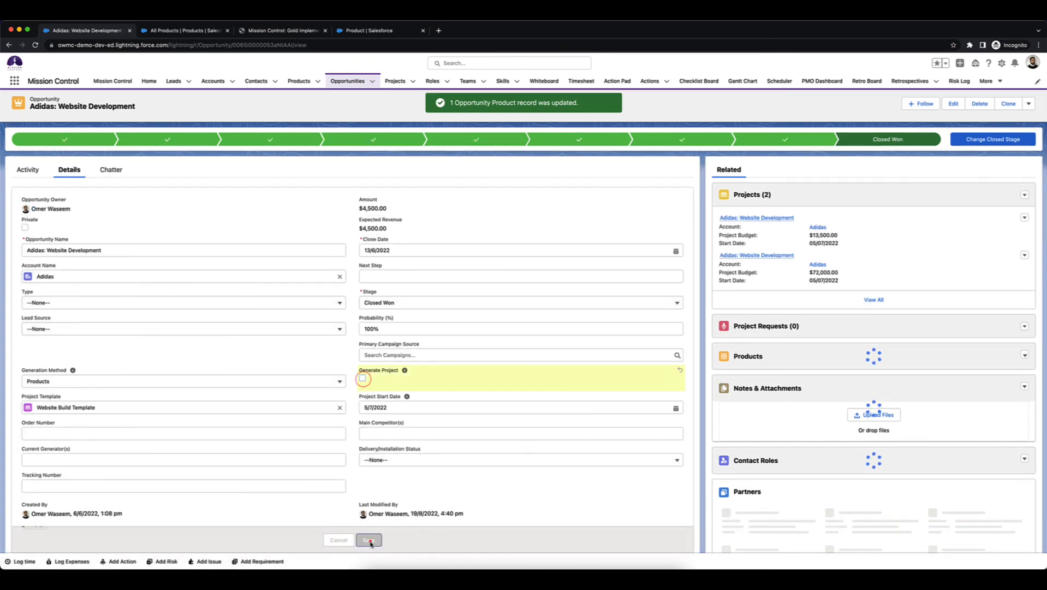
pyautogui.click(369, 539)
pyautogui.click(683, 344)
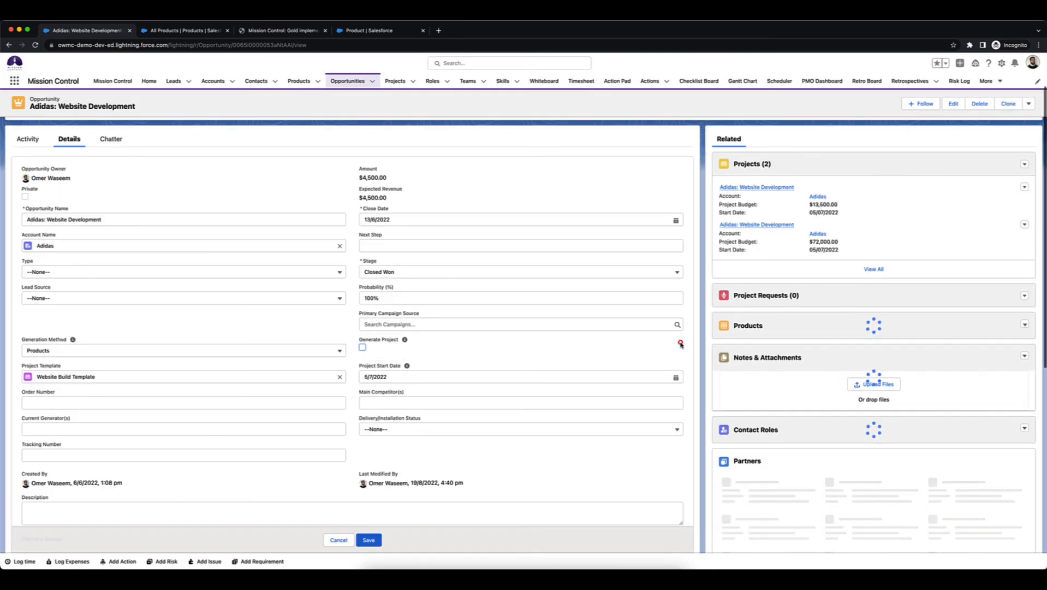
pyautogui.click(361, 346)
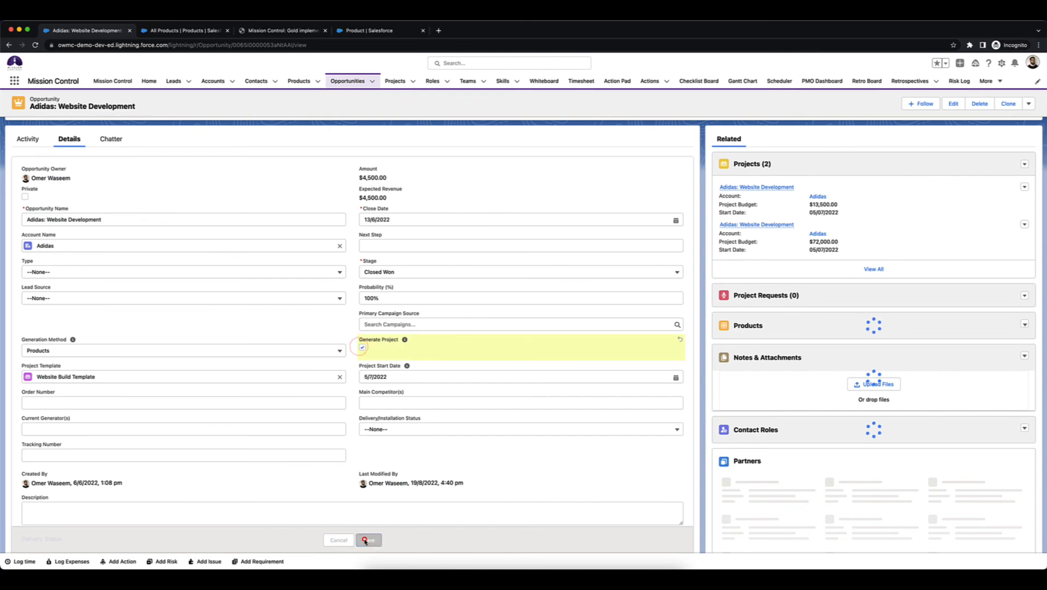
pyautogui.click(364, 539)
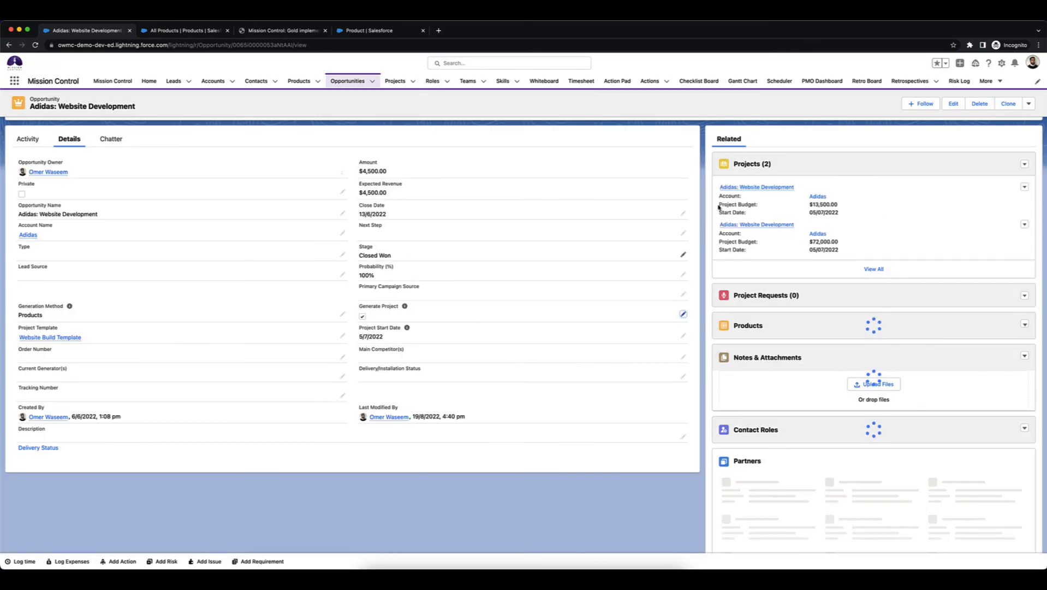
# Open the newest Adidas: Website Development project from the Projects list and expand its Data Migration milestone.
pyautogui.click(759, 165)
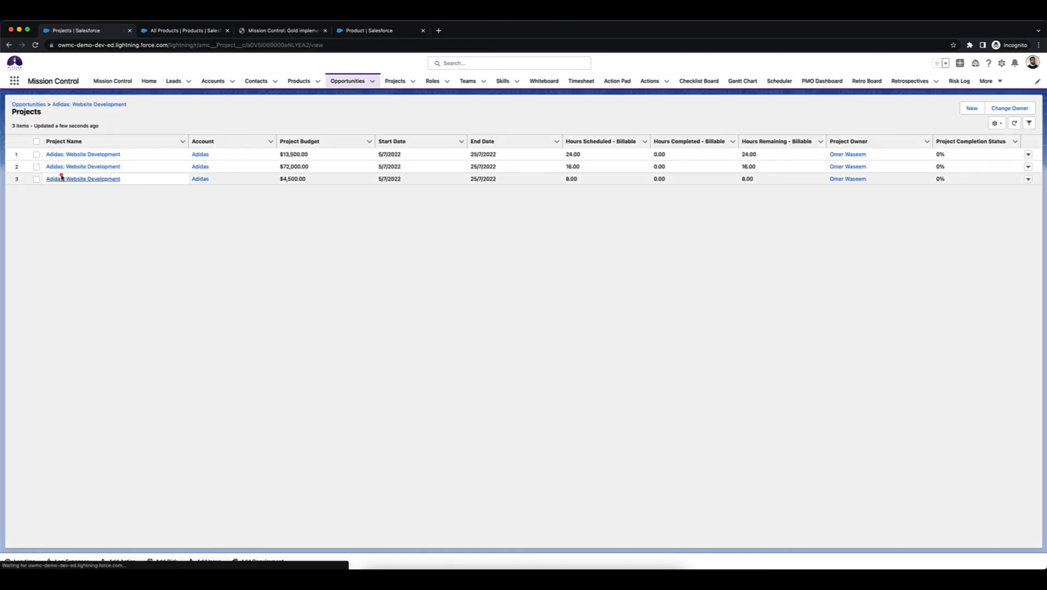
pyautogui.click(61, 177)
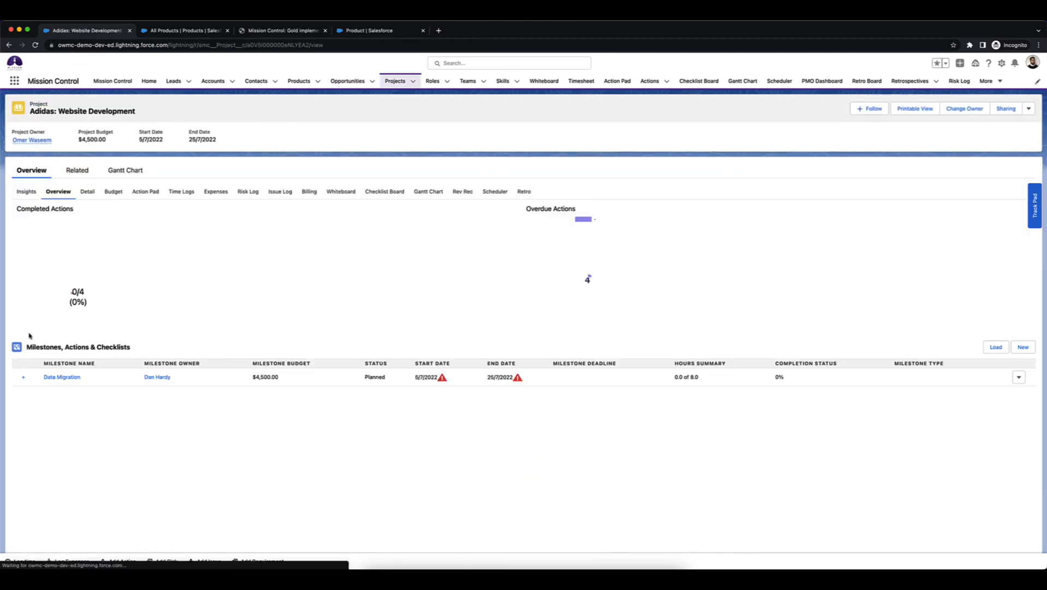
pyautogui.click(23, 377)
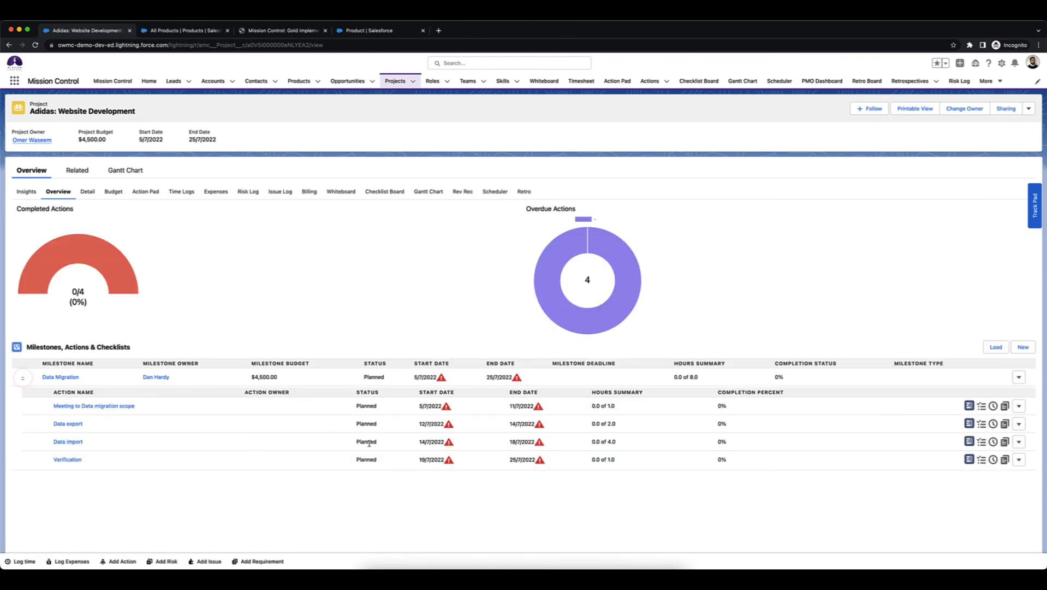